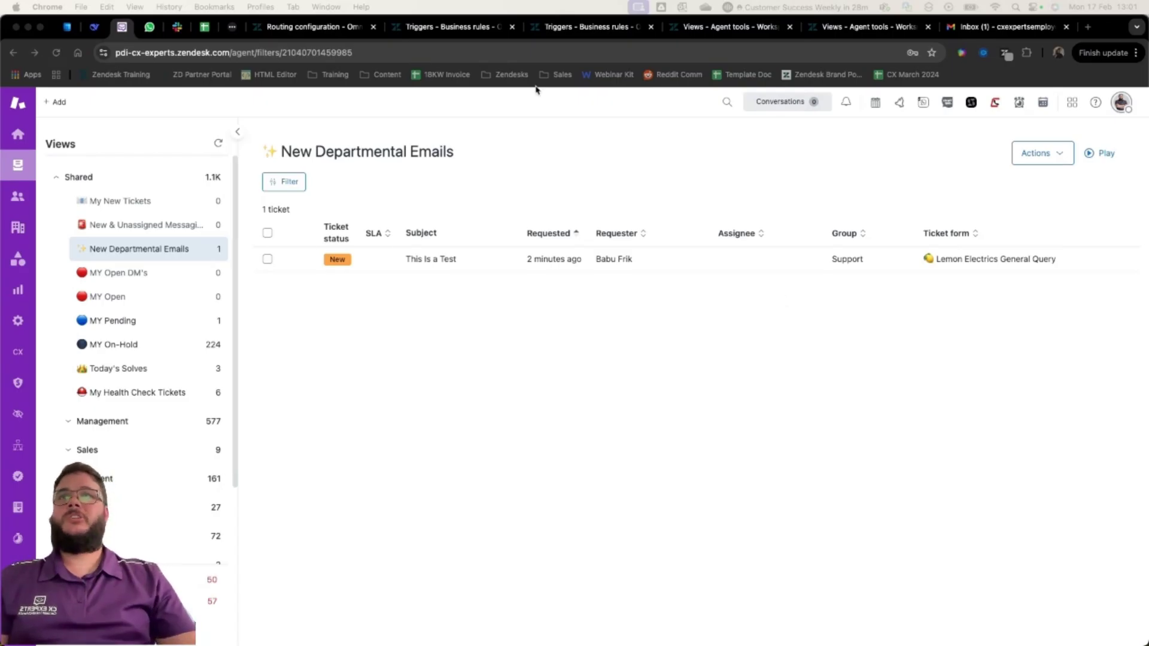
# Step: Return to the Initial routing configuration editor in Admin Center and scroll to its top
pyautogui.click(323, 27)
pyautogui.scroll(4, 370, 341)
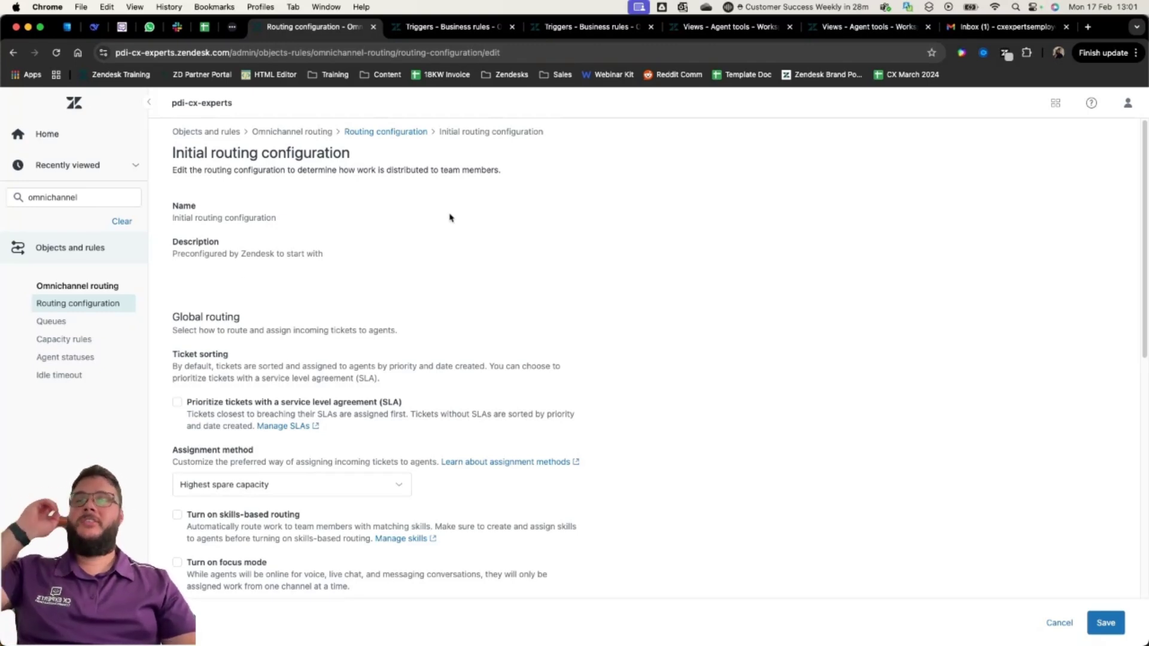
# Step: Switch omnichannel routing to Group-based routing with the auto_routed tag, then view the empty Queues page
pyautogui.click(75, 199)
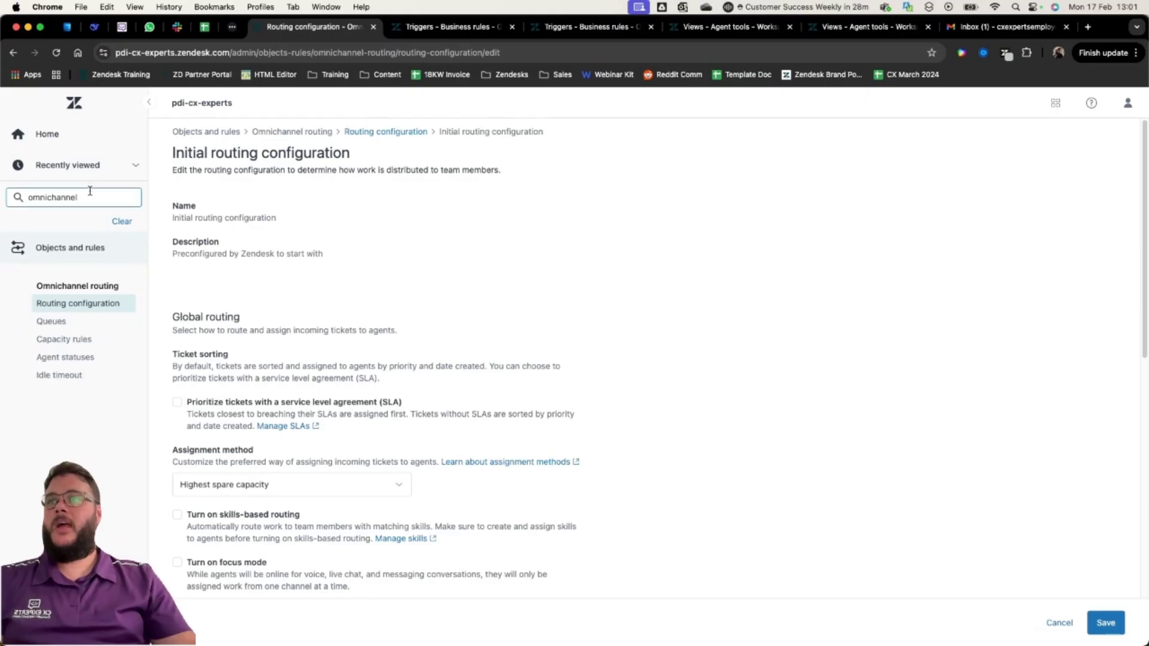
pyautogui.click(74, 304)
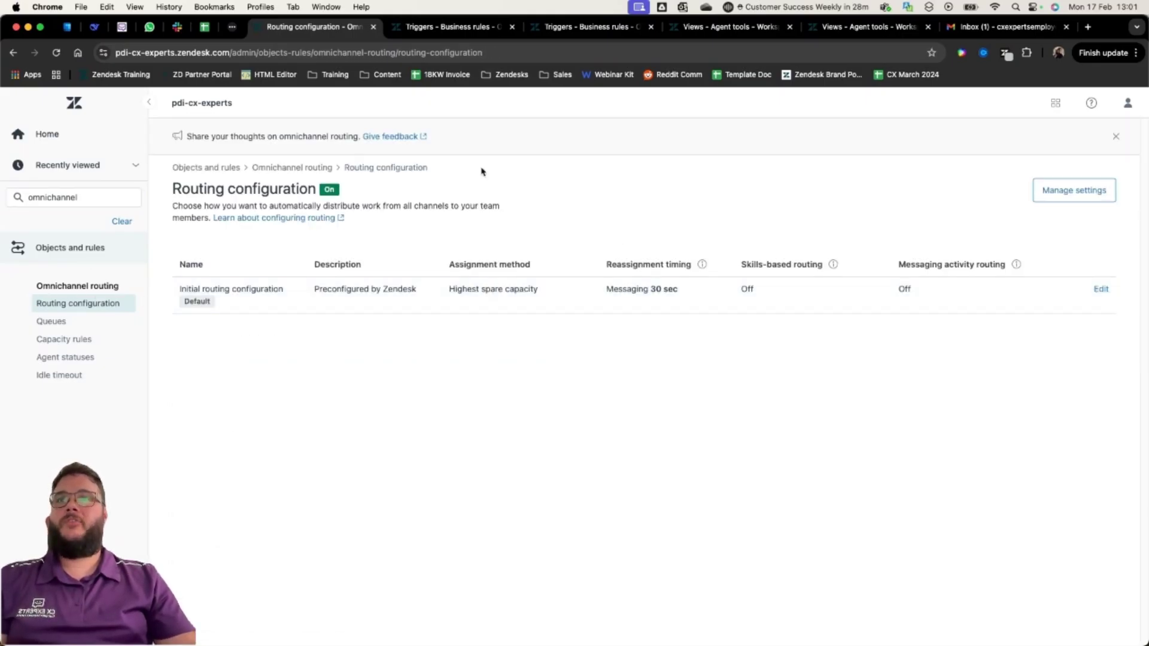
pyautogui.click(1065, 192)
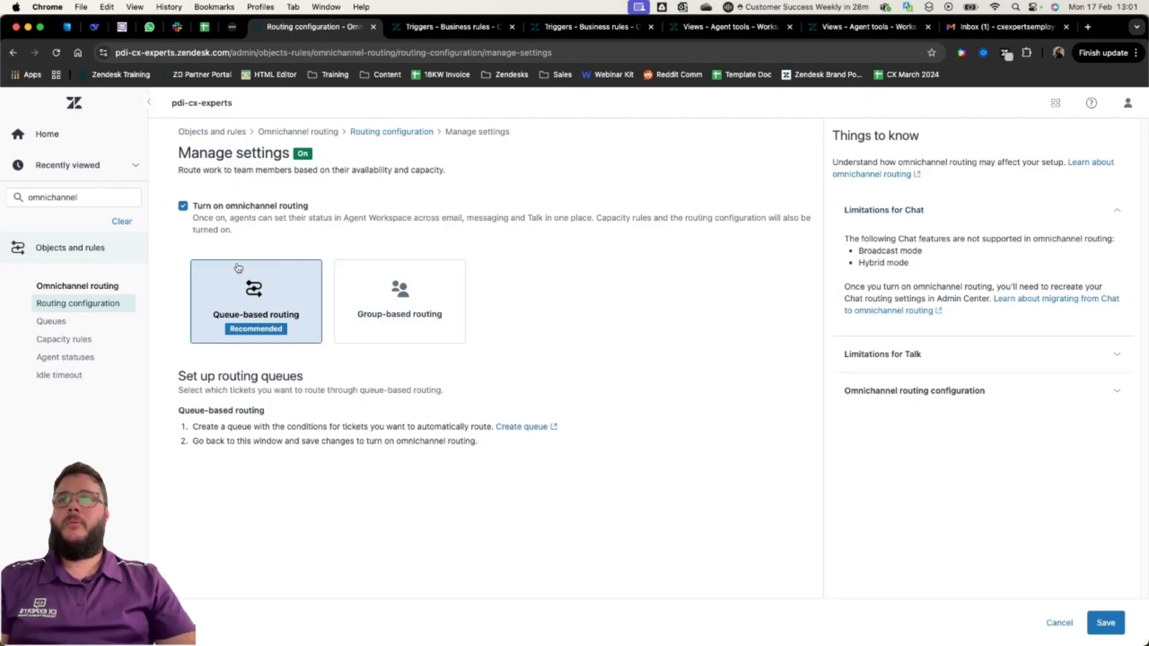
pyautogui.click(409, 305)
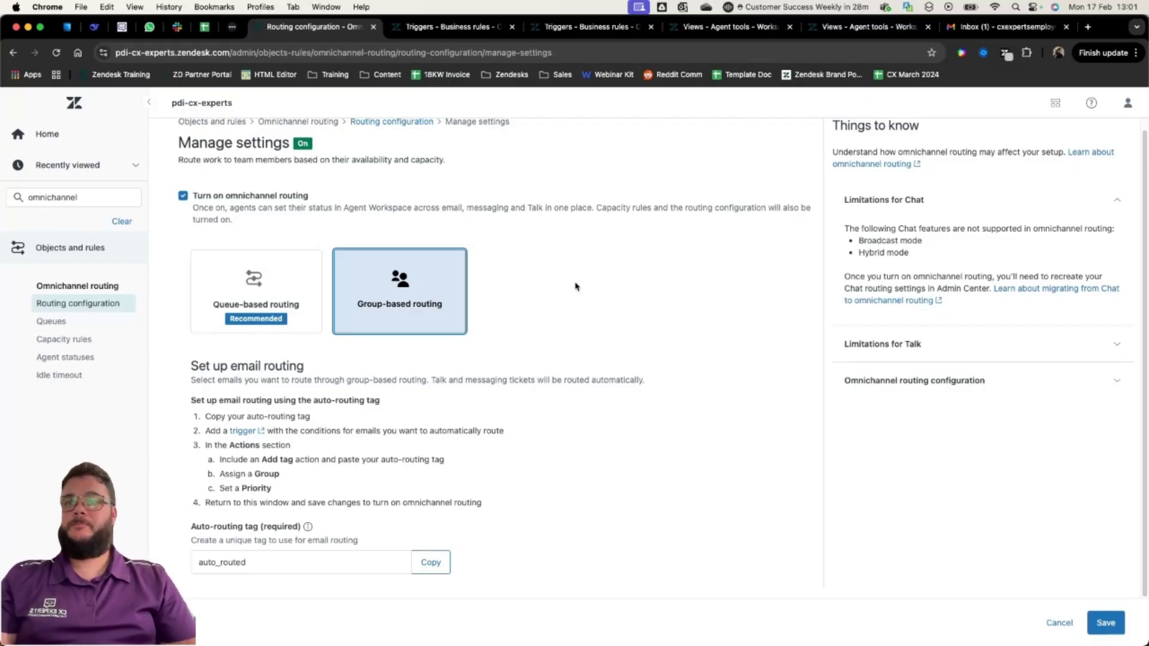
pyautogui.doubleClick(264, 560)
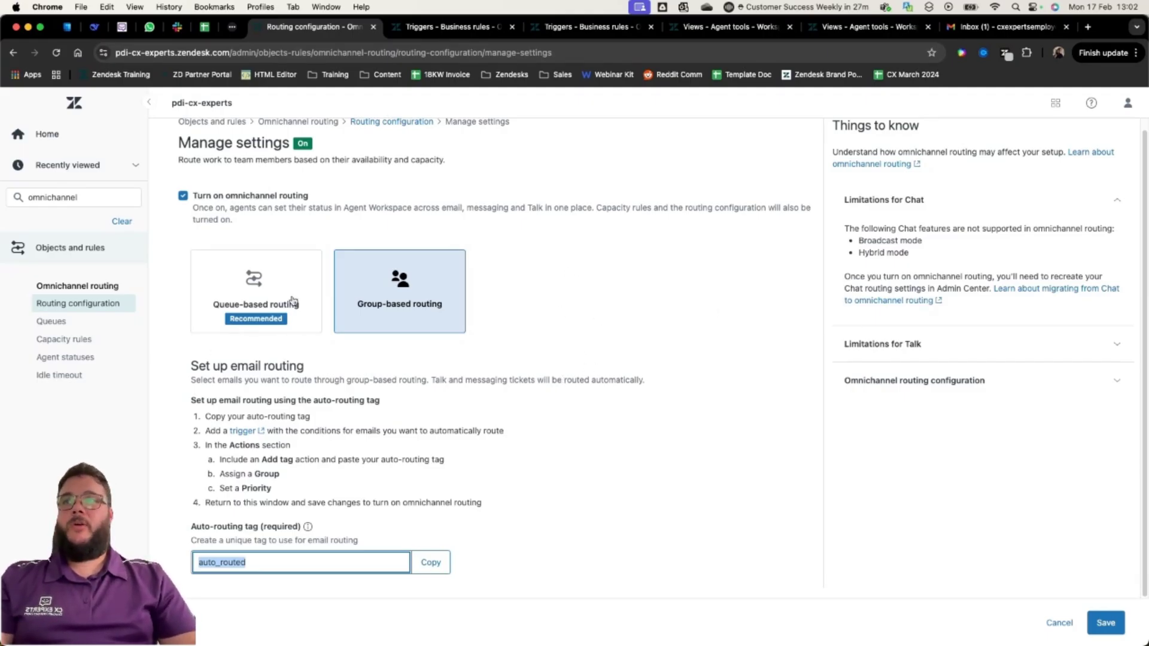
pyautogui.click(96, 318)
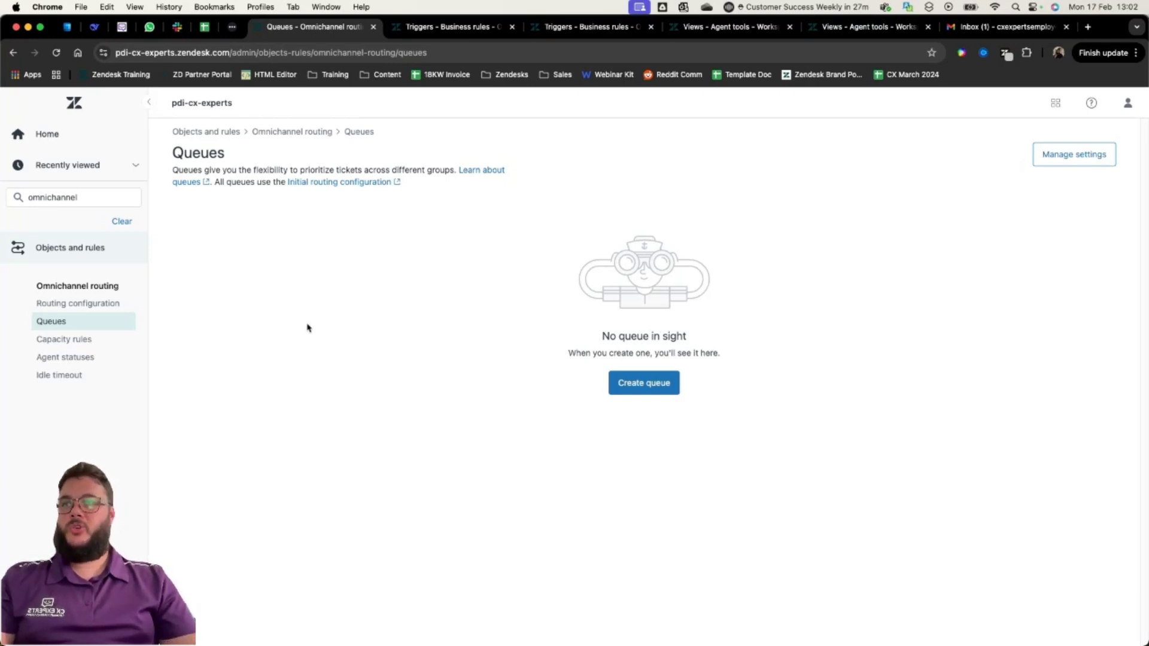
# Step: Review the Initial capacity rule's limits (Email 20, Messaging 1, Talk 1) unchanged, then view Agent statuses
pyautogui.click(83, 340)
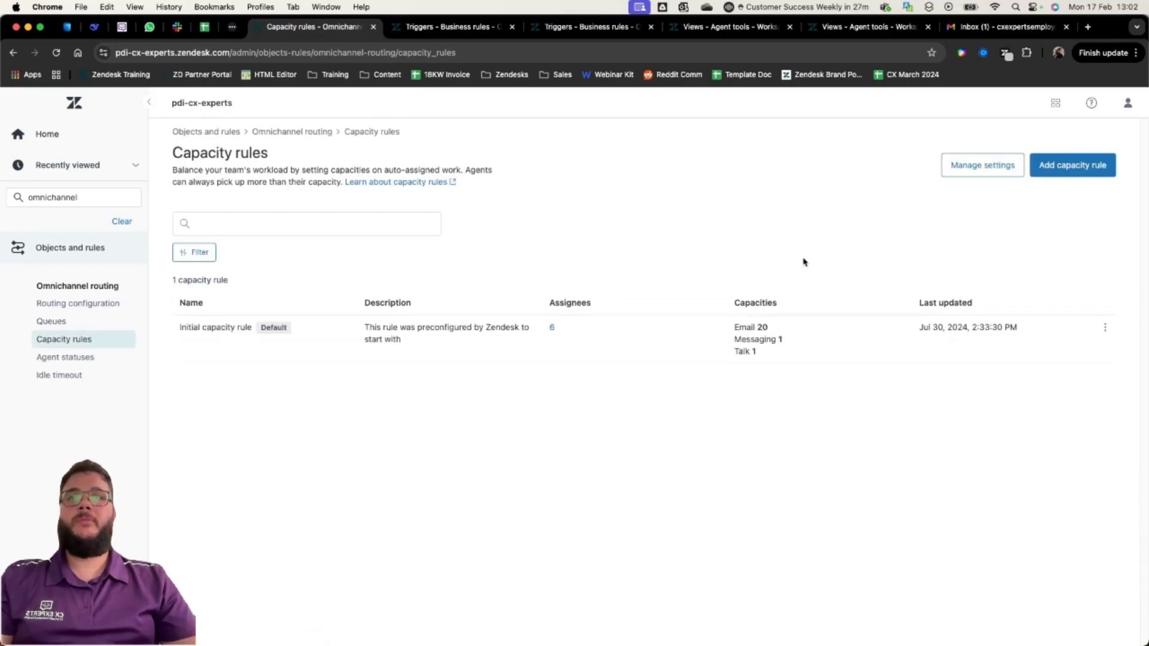
pyautogui.click(1104, 328)
pyautogui.click(1080, 339)
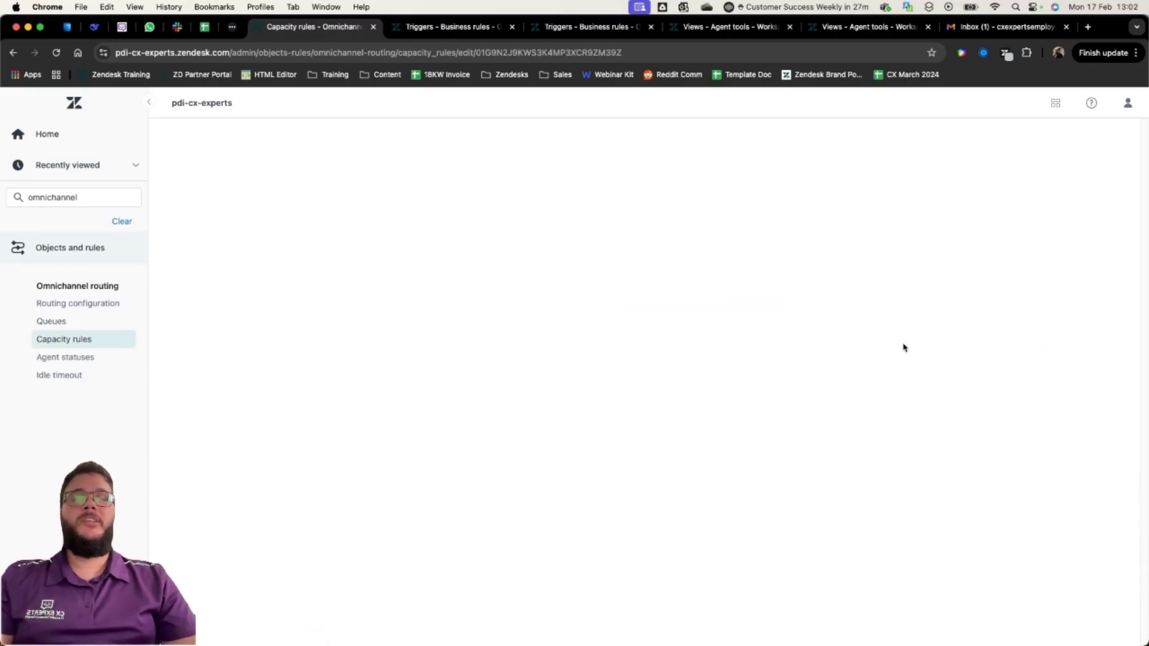
pyautogui.scroll(-4, 525, 339)
pyautogui.scroll(-4, 522, 342)
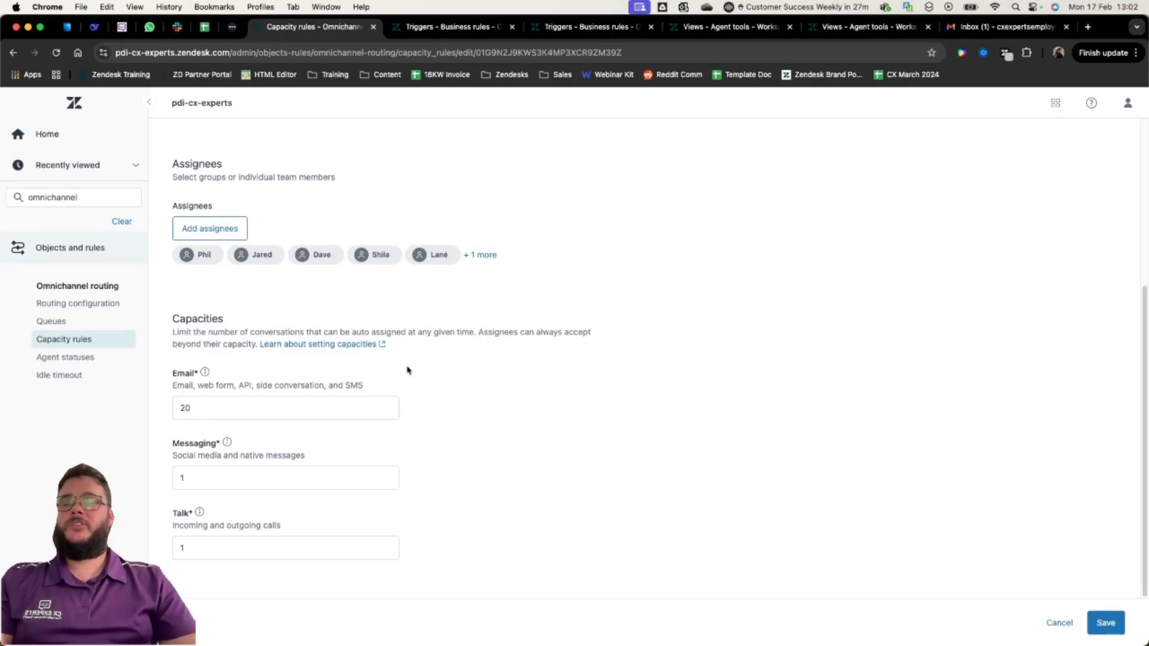
pyautogui.click(244, 405)
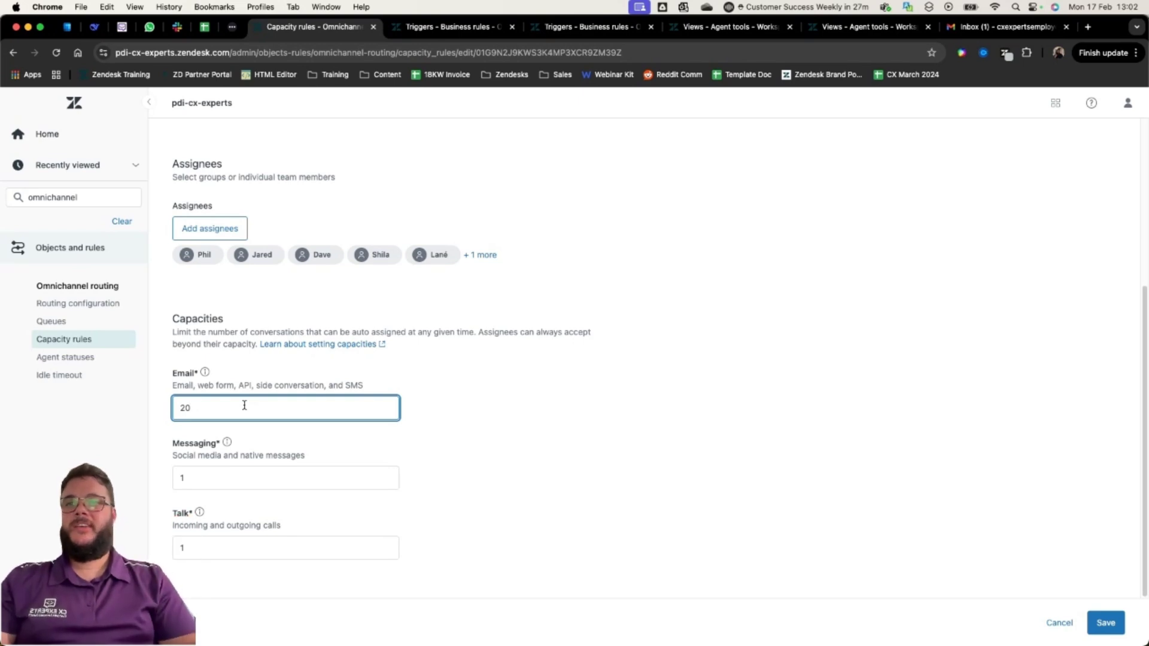
pyautogui.click(217, 476)
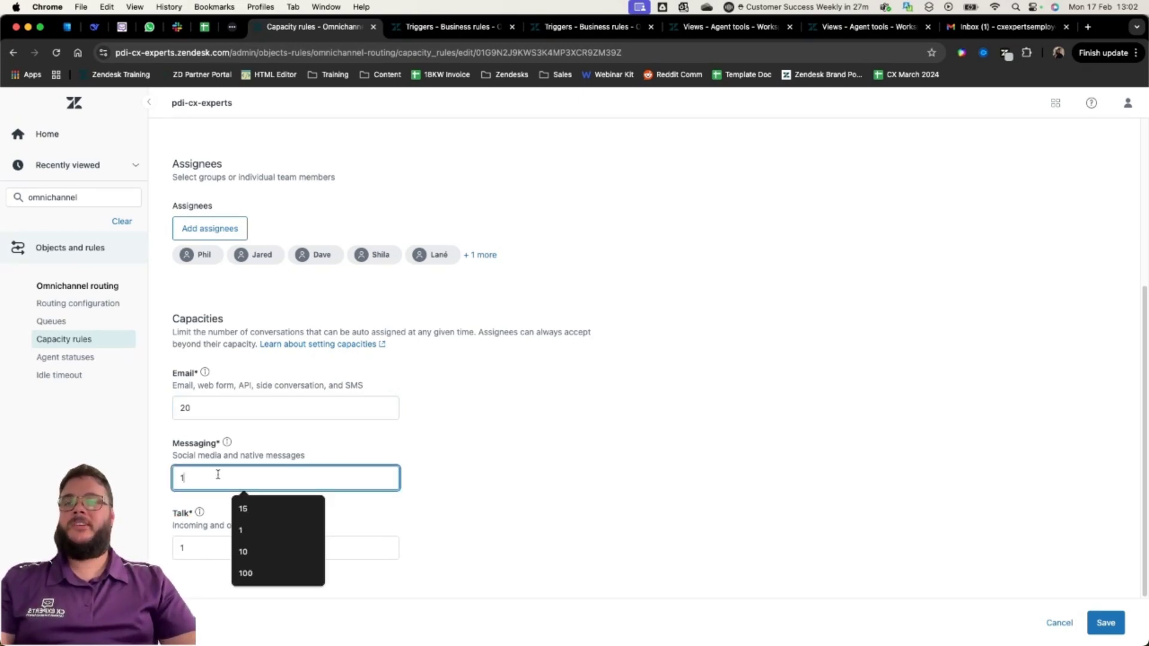
pyautogui.click(211, 545)
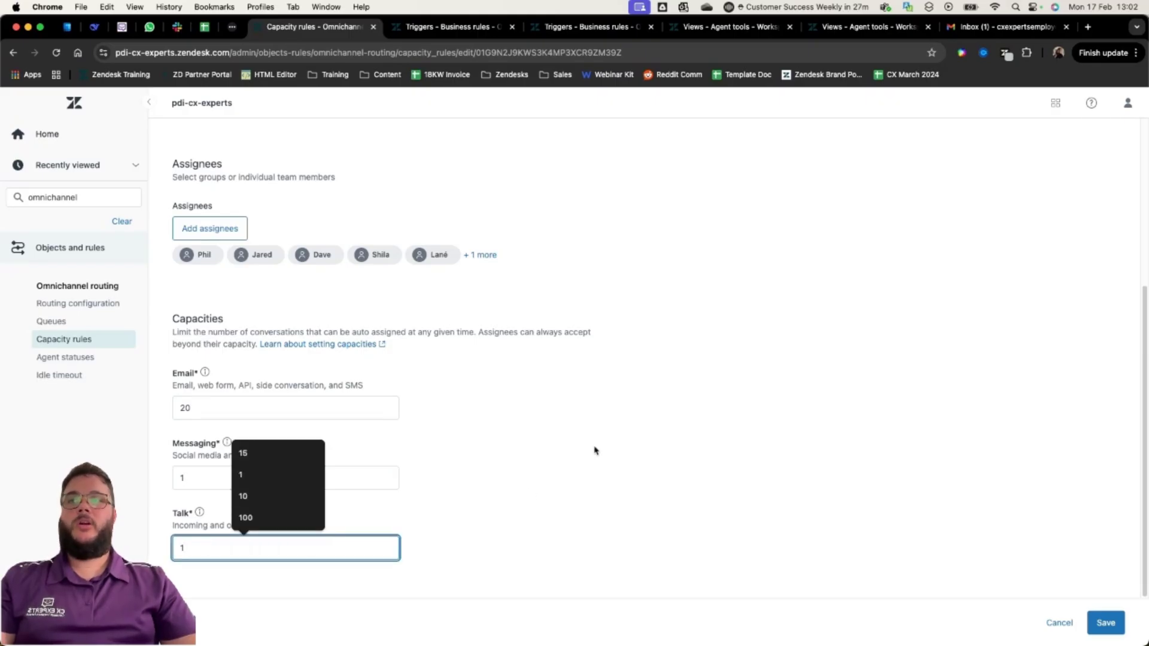
pyautogui.click(87, 357)
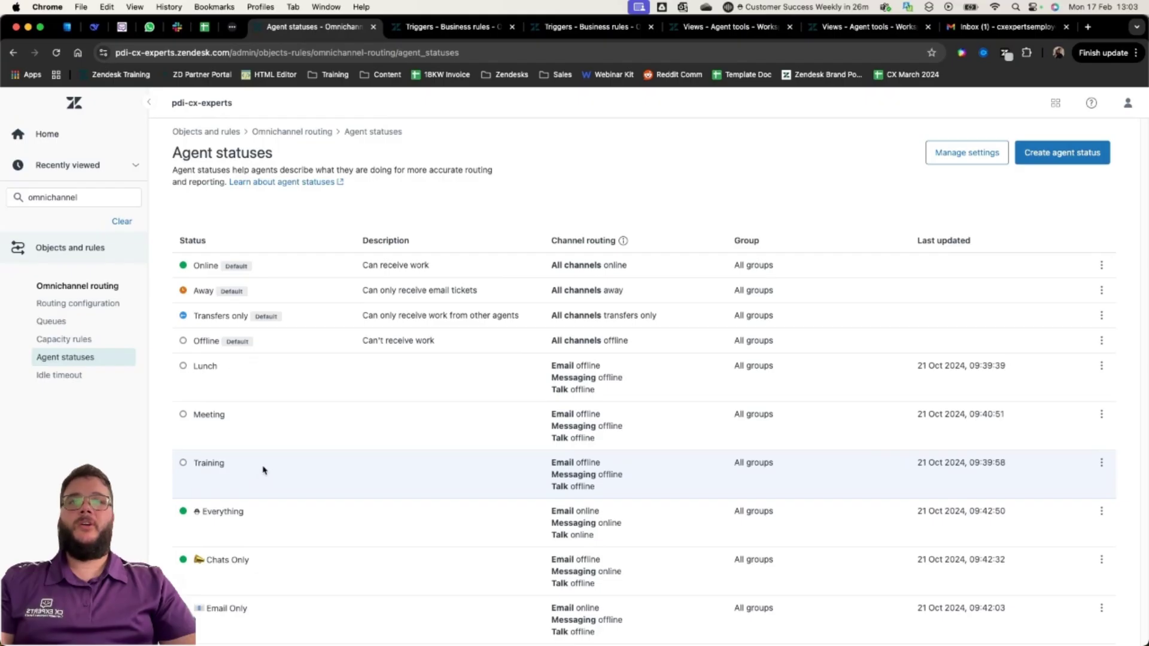
# Step: Review the idle timeout (10 minutes, Offline), then return to the Routing configuration list
pyautogui.click(91, 377)
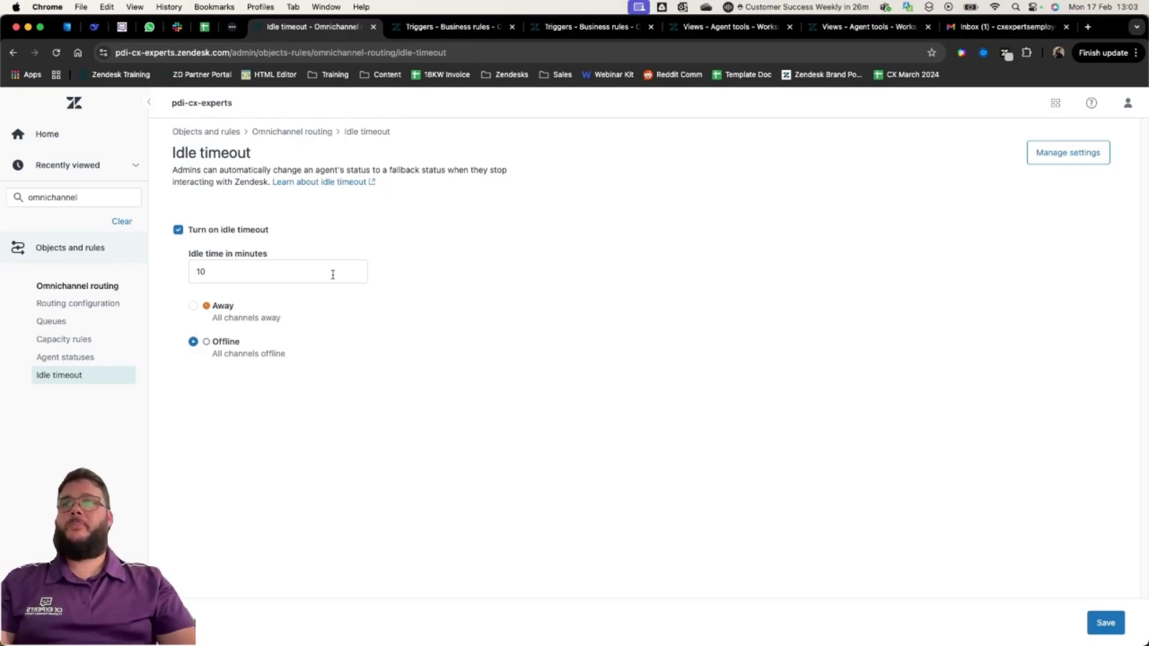
pyautogui.click(84, 303)
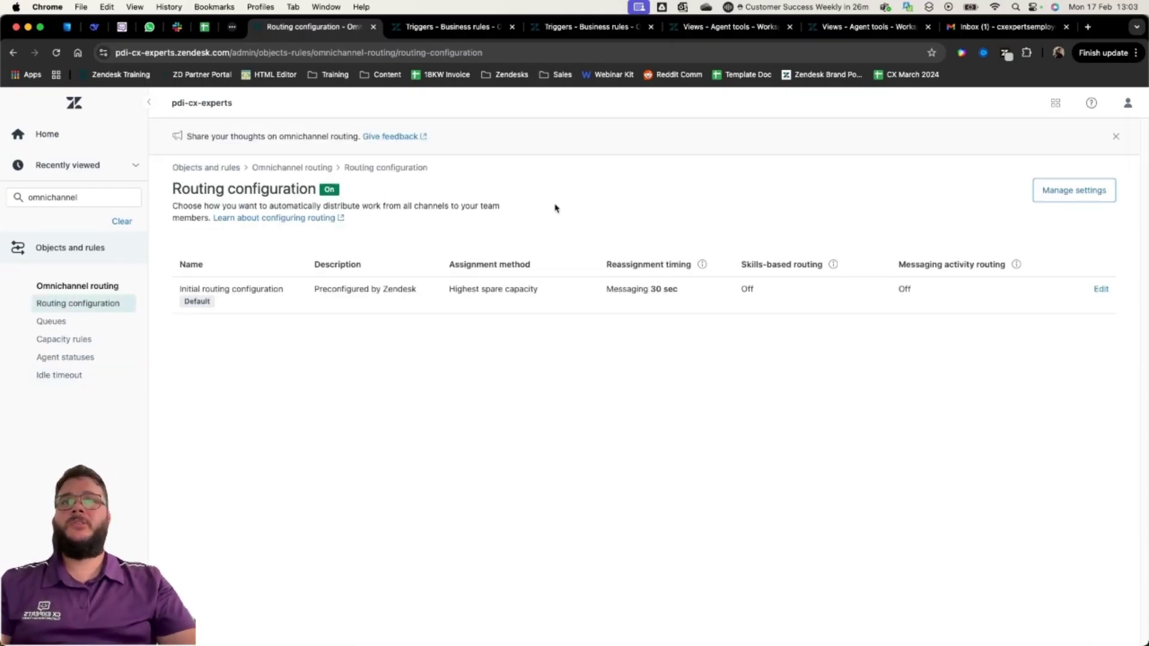
# Step: Edit the Initial routing configuration, keeping Highest spare capacity as the assignment method
pyautogui.click(1101, 289)
pyautogui.scroll(-3, 538, 336)
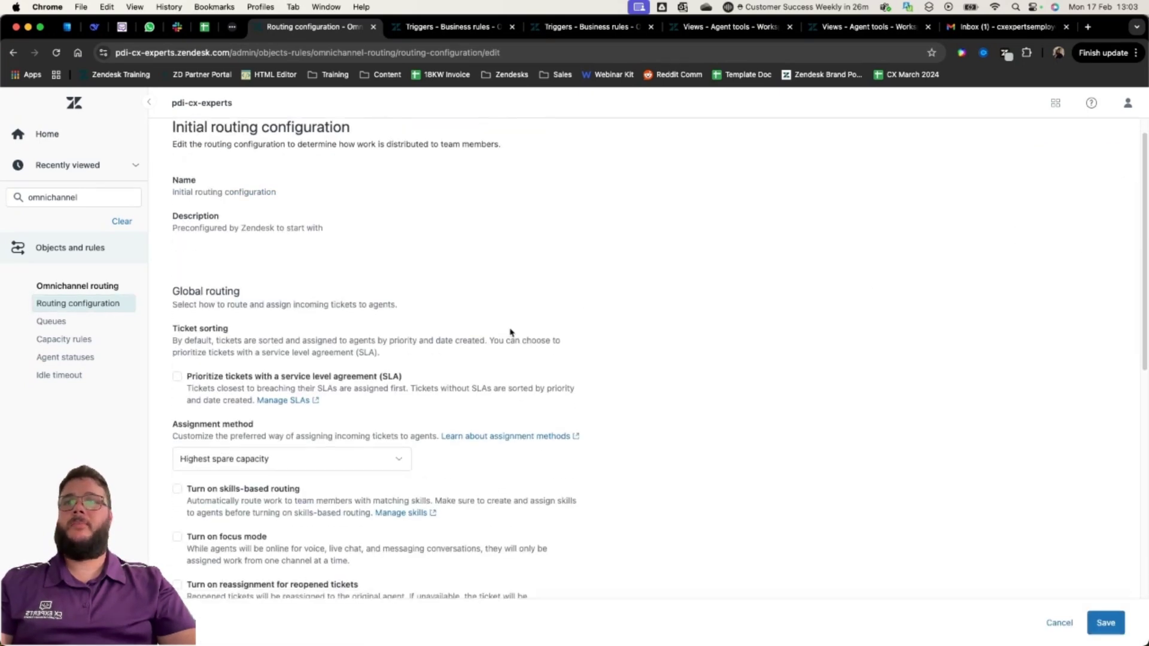
pyautogui.scroll(-2, 419, 281)
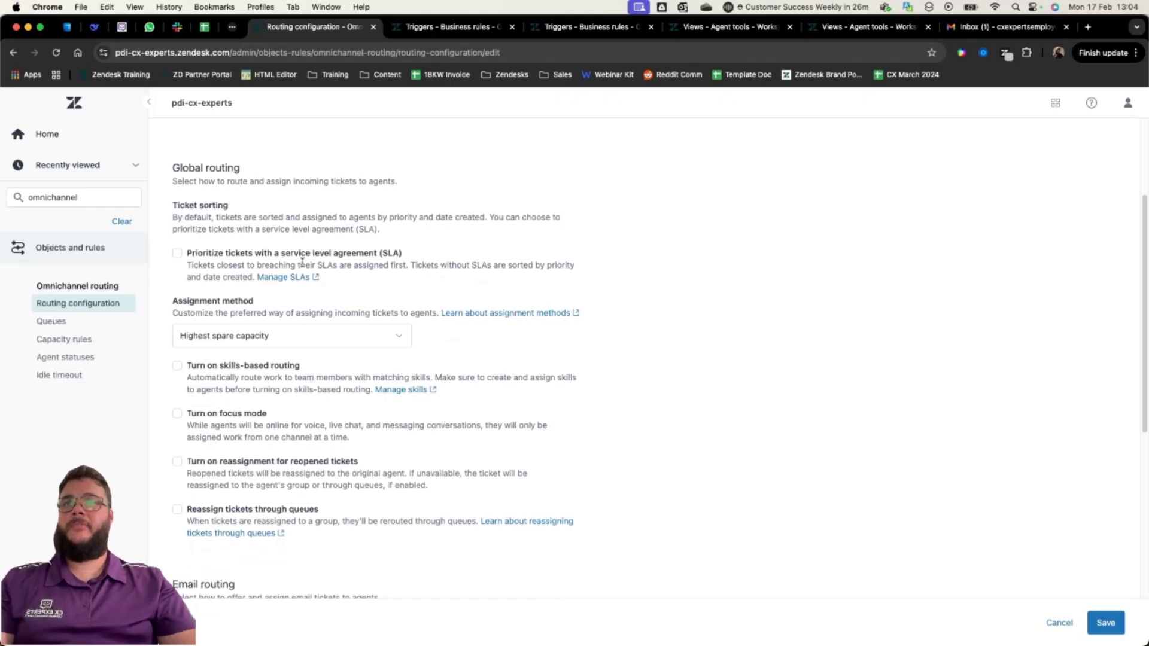
pyautogui.scroll(-1, 302, 262)
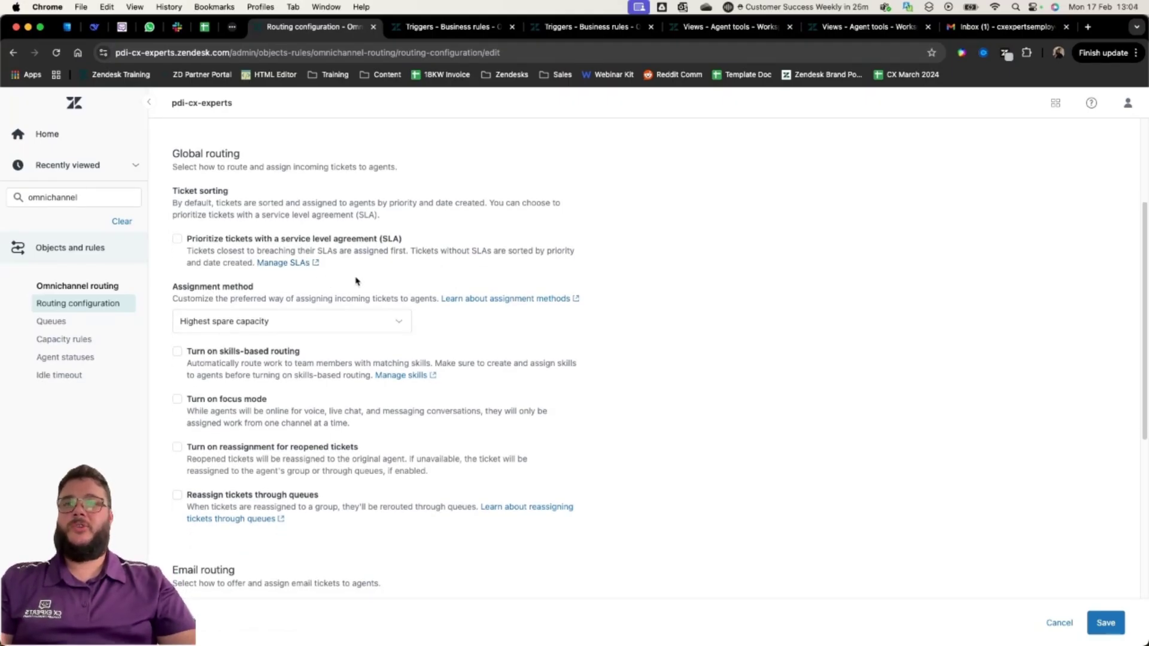
pyautogui.scroll(-2, 277, 292)
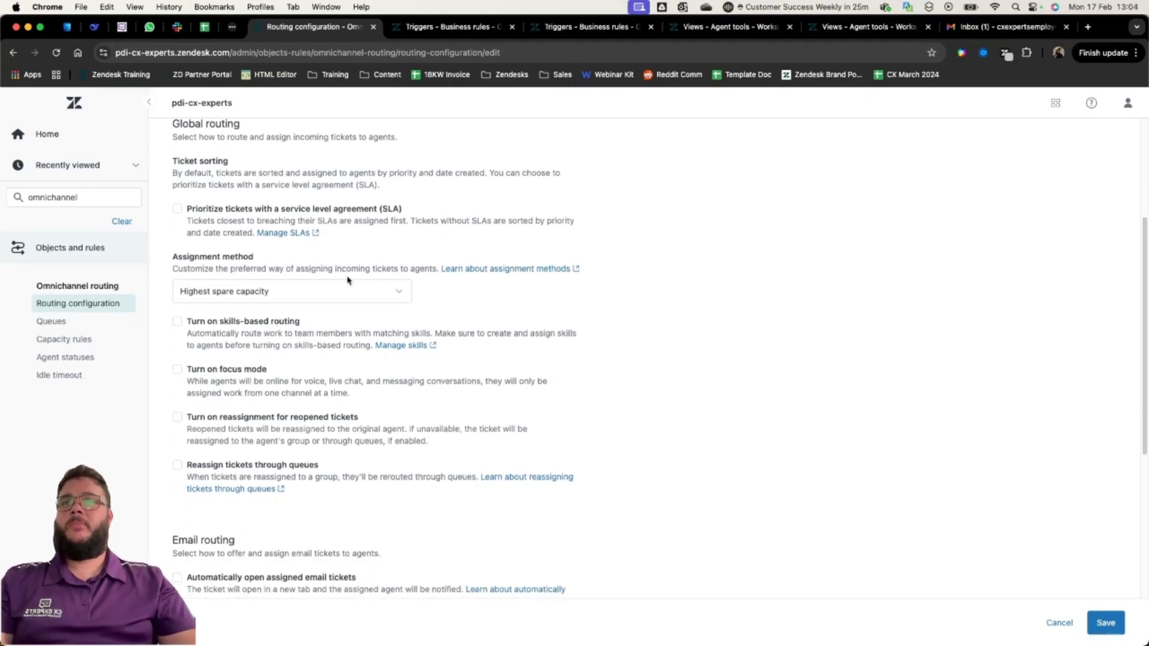
pyautogui.click(359, 293)
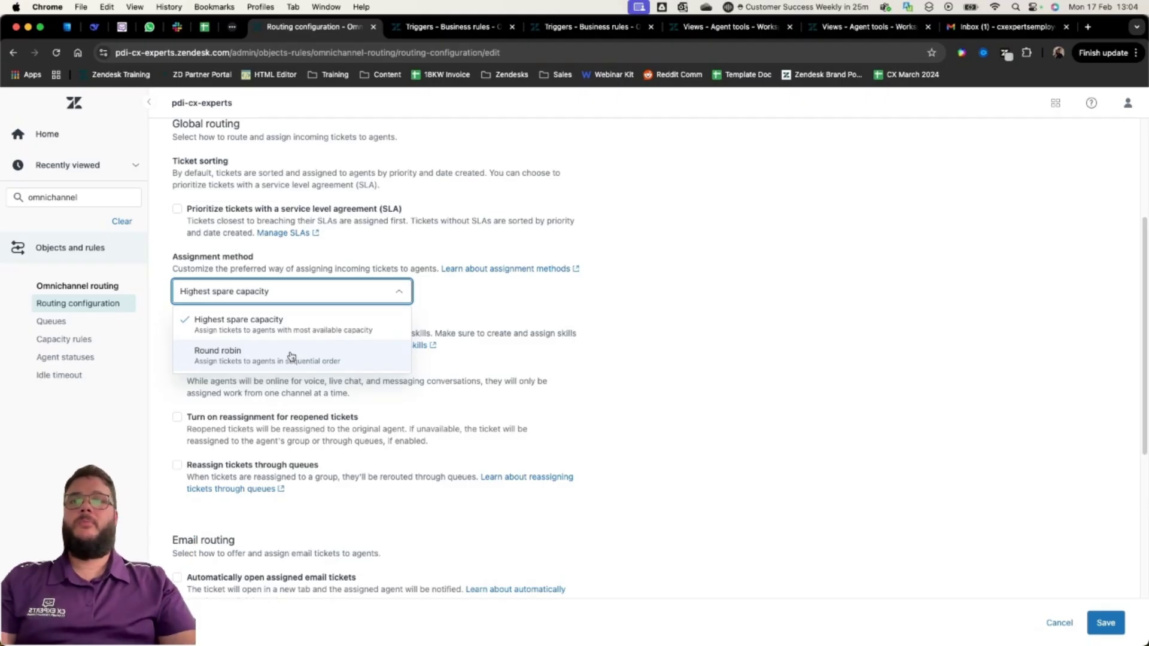
pyautogui.click(745, 390)
# Step: Review the Messaging routing section, then view the Routable Tickets trigger
pyautogui.scroll(-1, 444, 339)
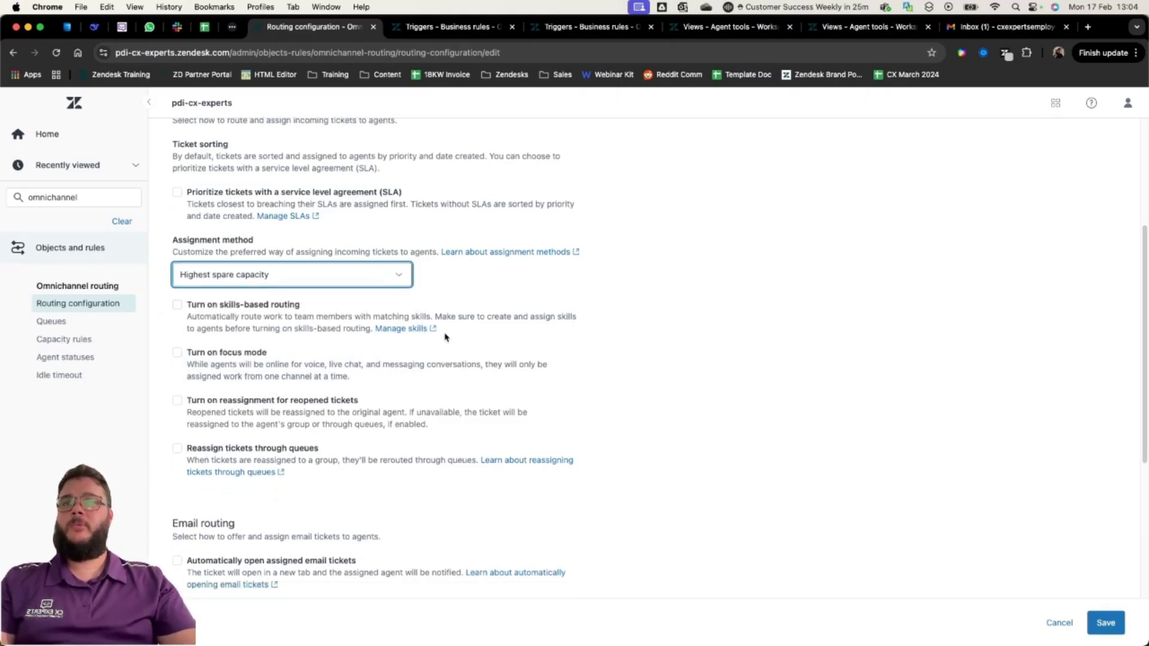
pyautogui.scroll(-5, 344, 316)
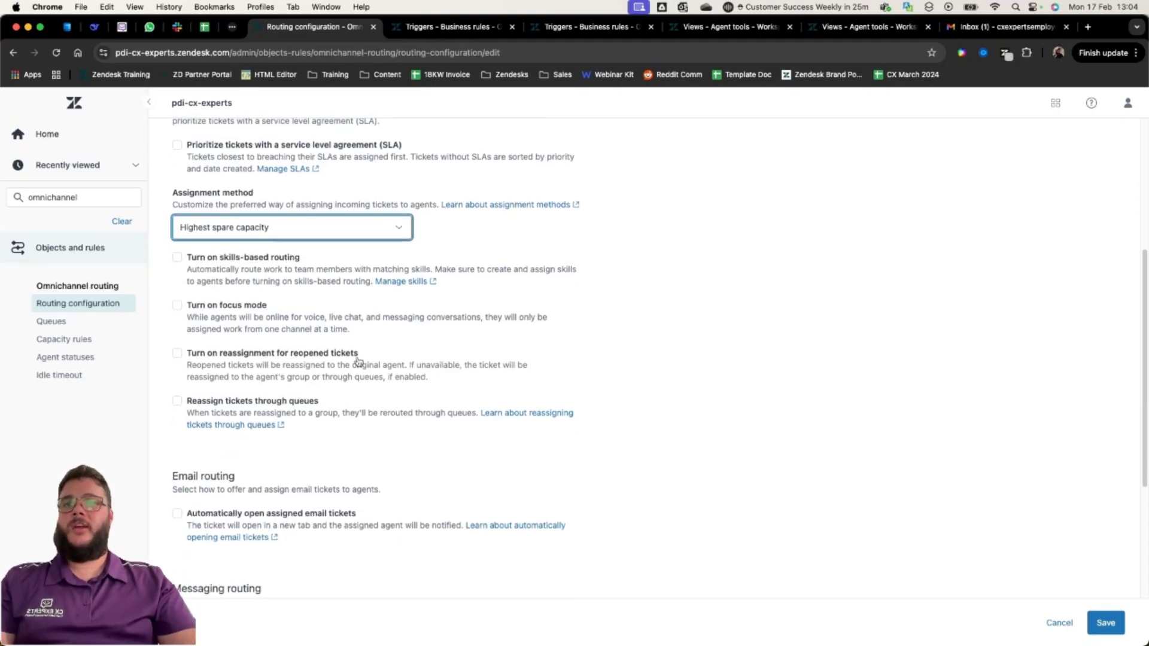
pyautogui.scroll(-5, 339, 450)
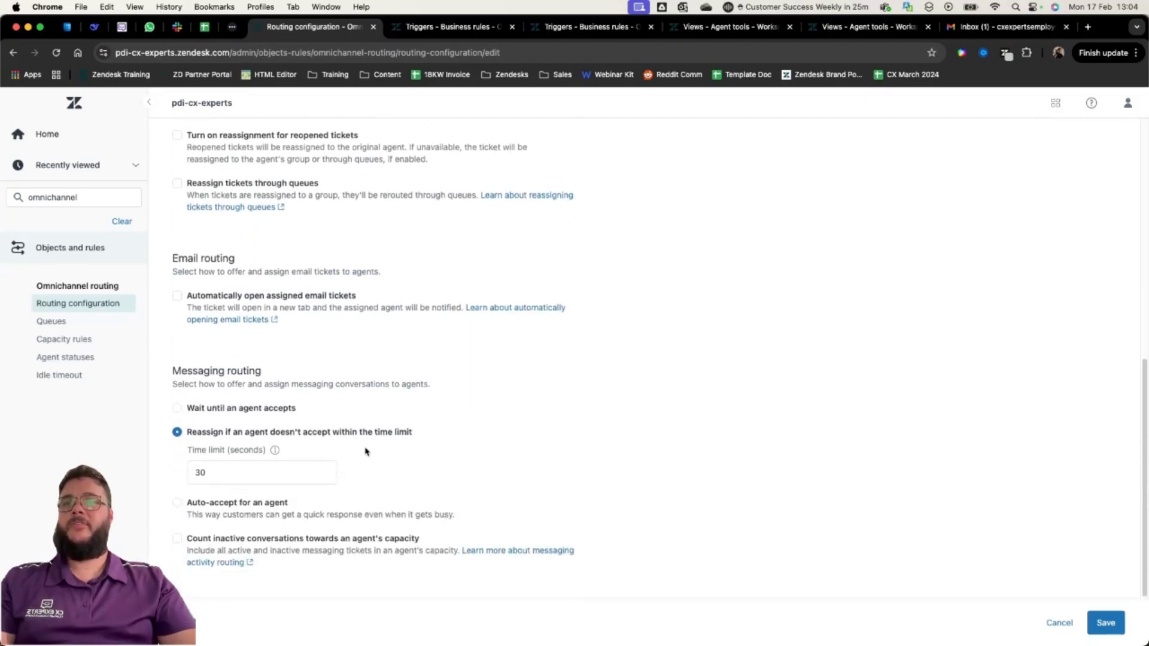
pyautogui.moveTo(172, 376); pyautogui.dragTo(579, 558)
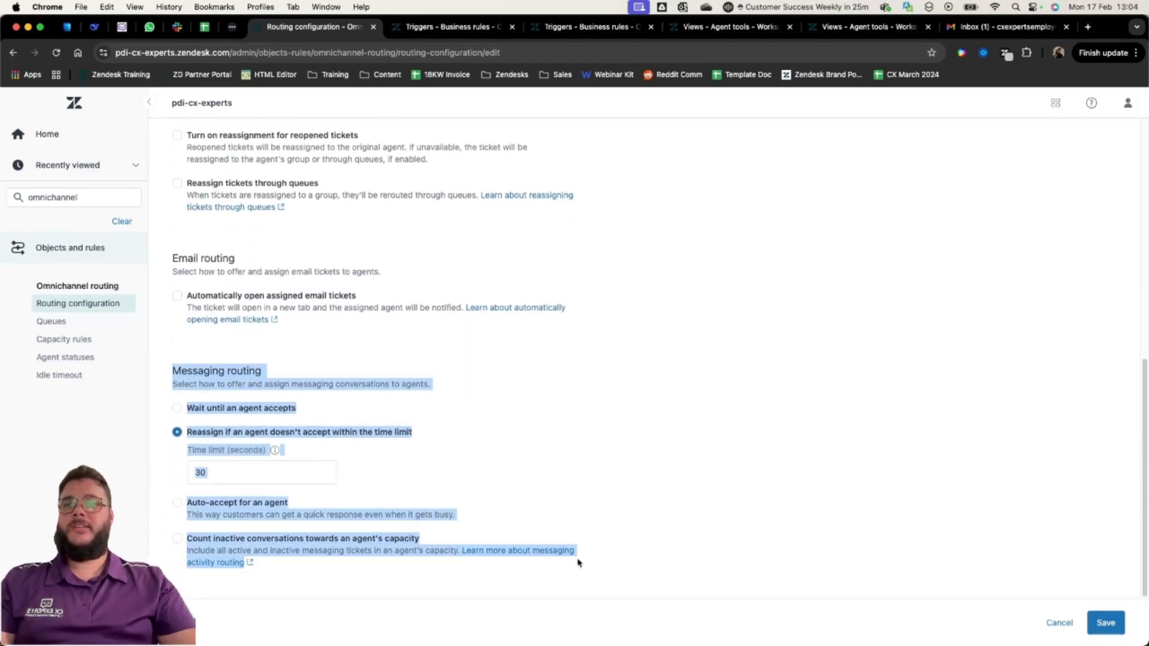
pyautogui.click(644, 550)
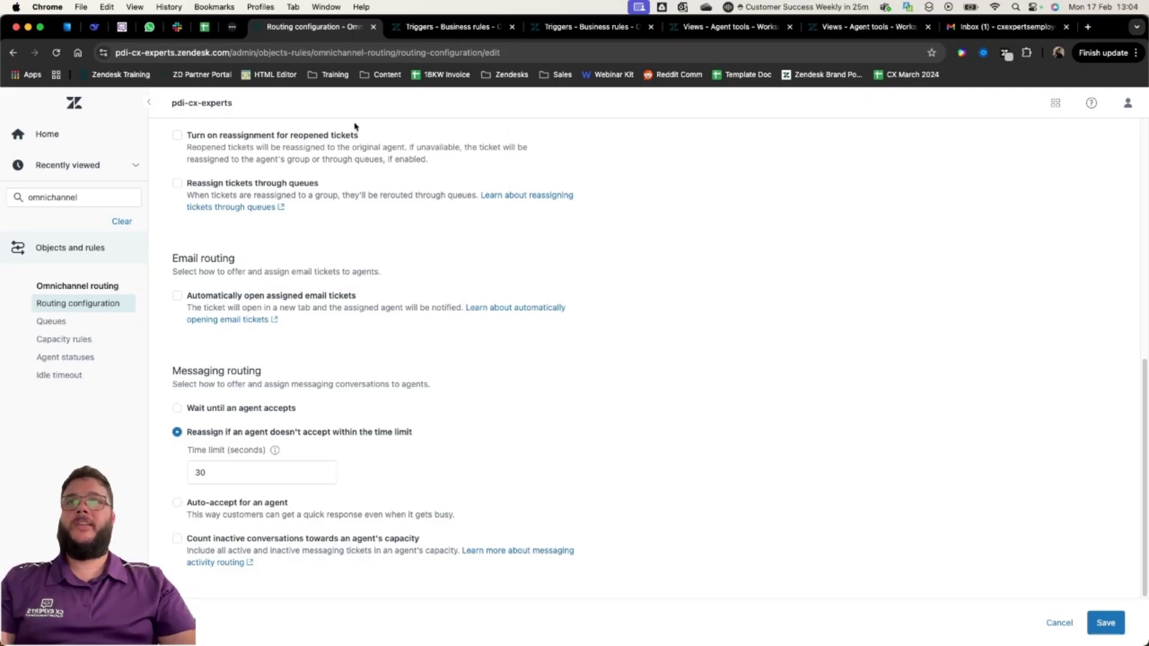
pyautogui.click(455, 26)
pyautogui.scroll(6, 461, 281)
# Step: Review the Routable Tickets trigger's conditions and its auto_routed and my_new_ticket tag actions
pyautogui.tripleClick(245, 156)
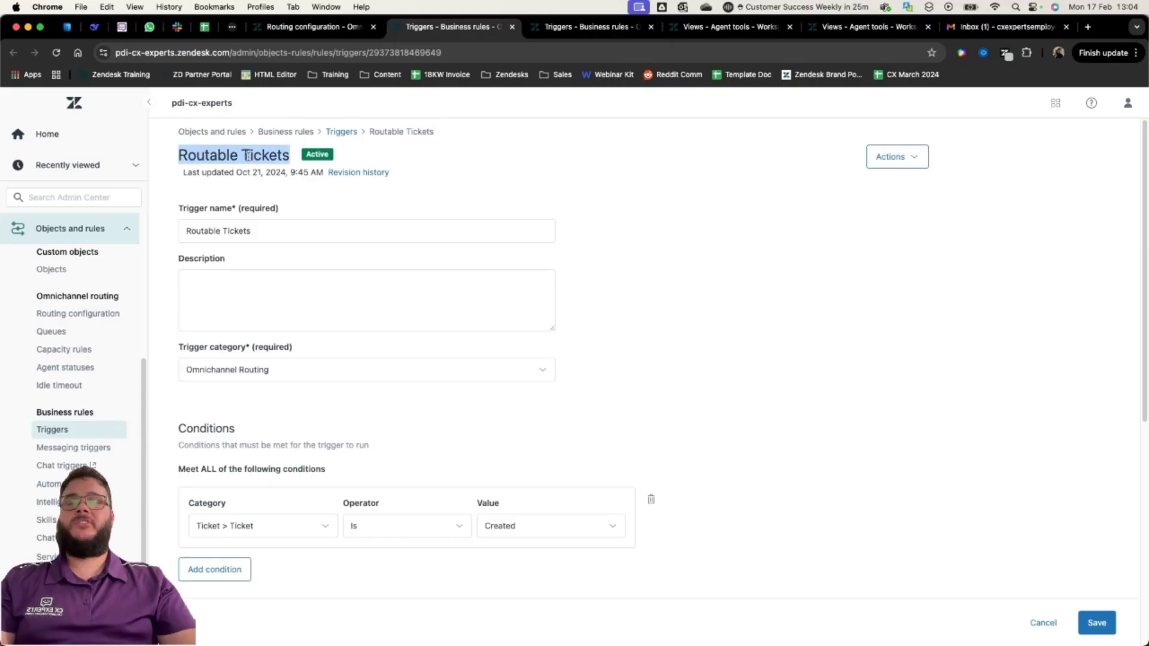
pyautogui.scroll(-5, 666, 270)
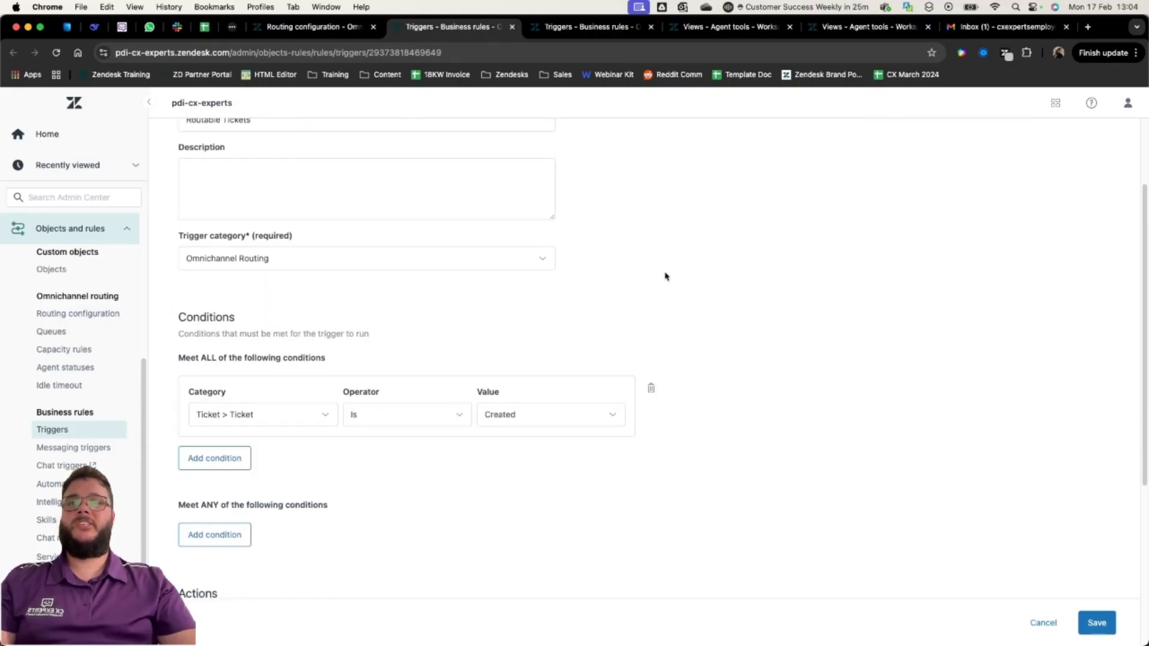
pyautogui.scroll(-4, 668, 278)
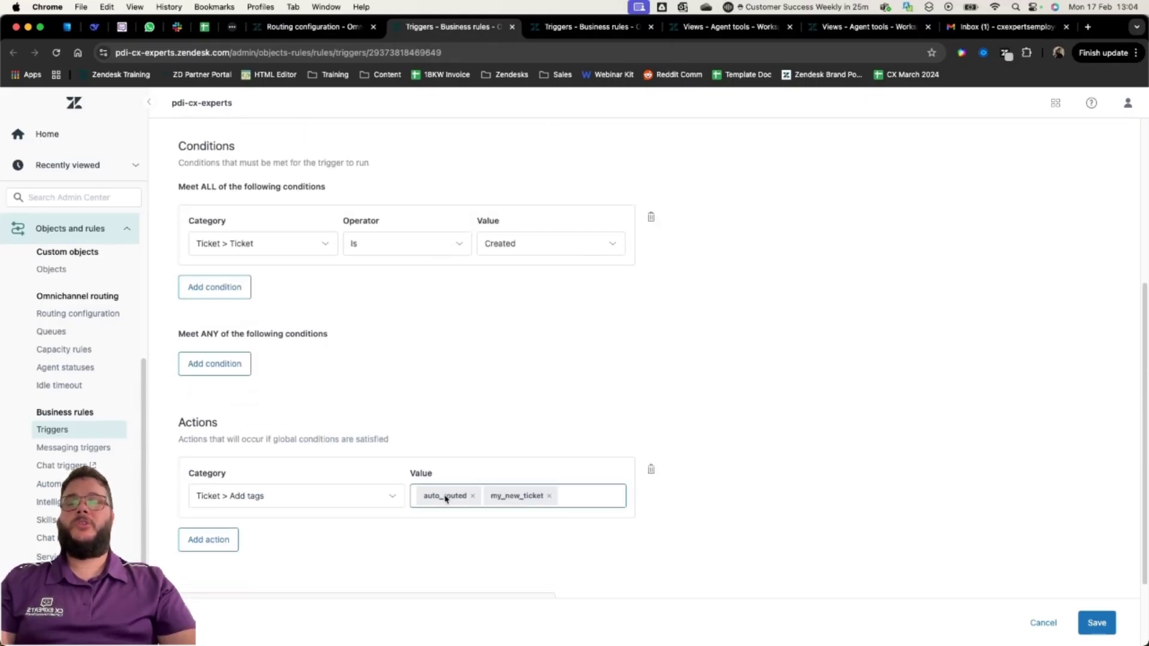
pyautogui.scroll(1, 670, 353)
pyautogui.scroll(2, 688, 327)
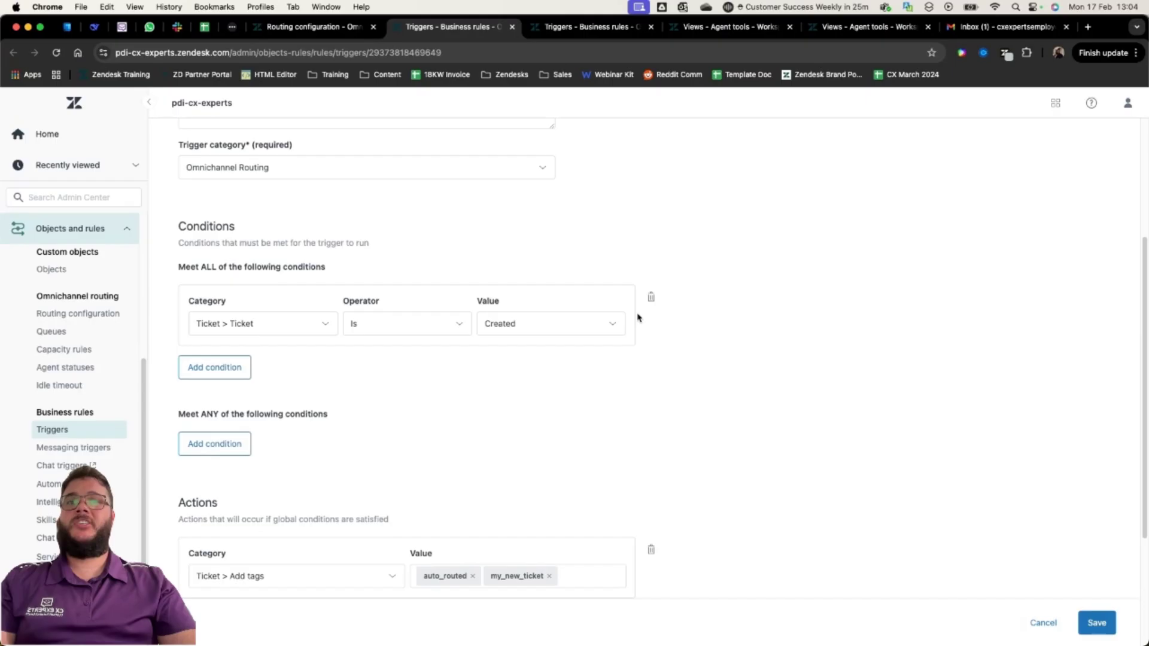
pyautogui.scroll(-1, 485, 449)
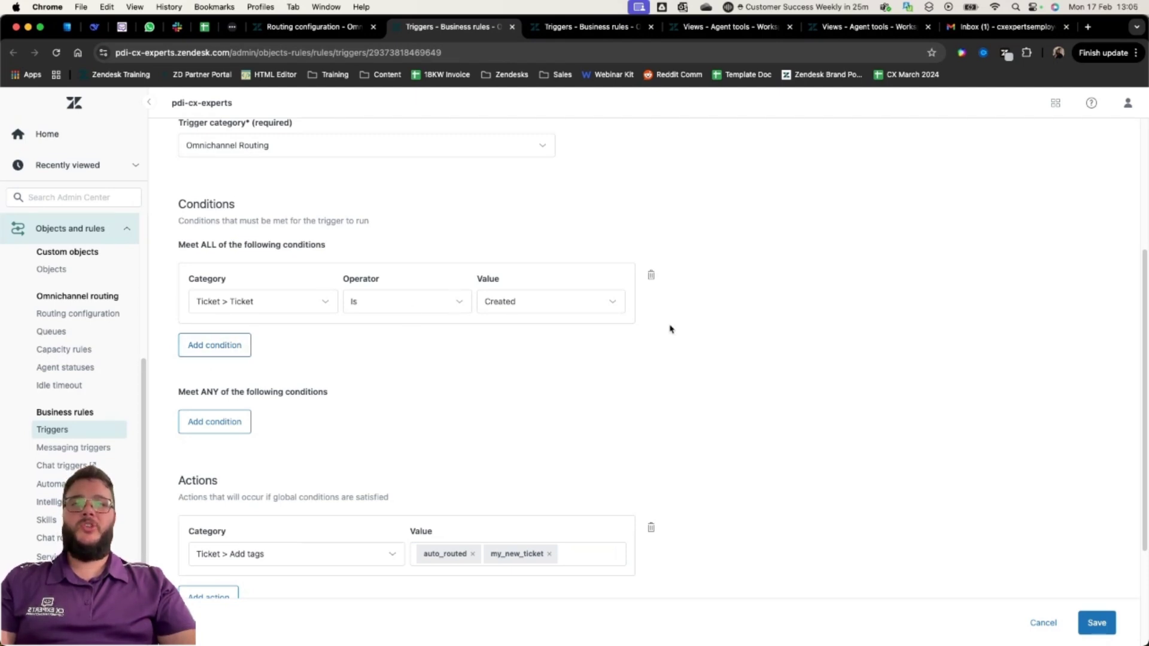
# Step: Add a Group 'Is' condition to the trigger, then delete it unfinished
pyautogui.click(232, 344)
pyautogui.click(256, 371)
pyautogui.write('group')
pyautogui.click(245, 398)
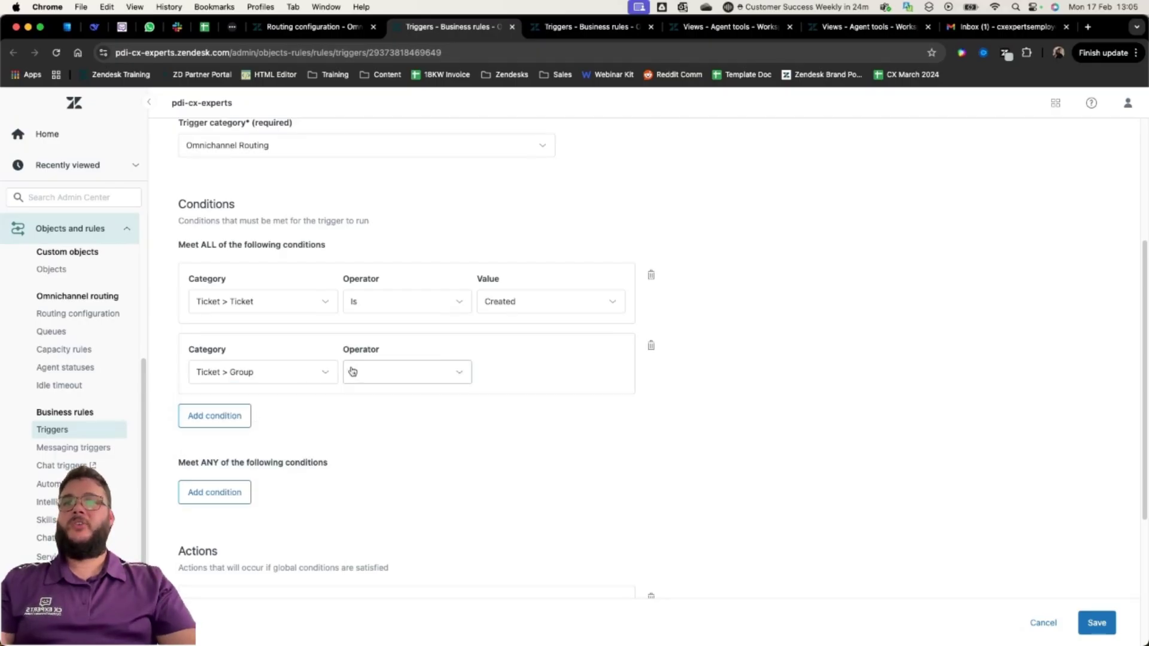
pyautogui.click(405, 402)
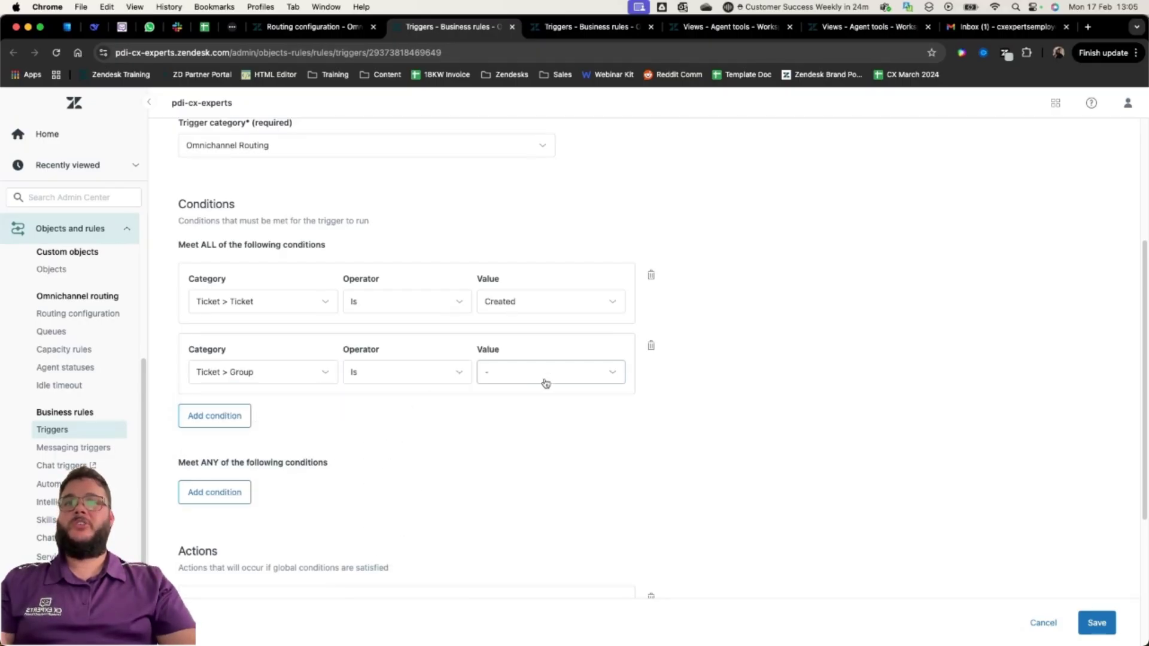
pyautogui.click(653, 346)
pyautogui.scroll(-5, 428, 344)
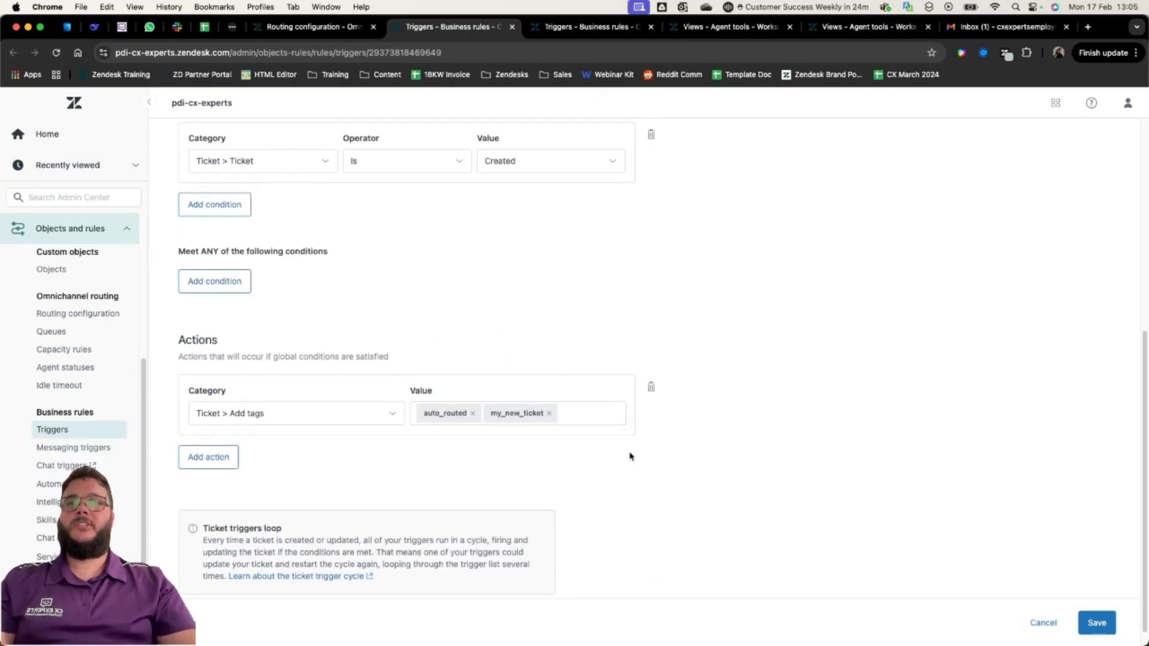
# Step: Inspect the Separating Newly Assigned trigger's my_new_ticket condition and Remove tags action
pyautogui.click(578, 30)
pyautogui.scroll(10, 559, 272)
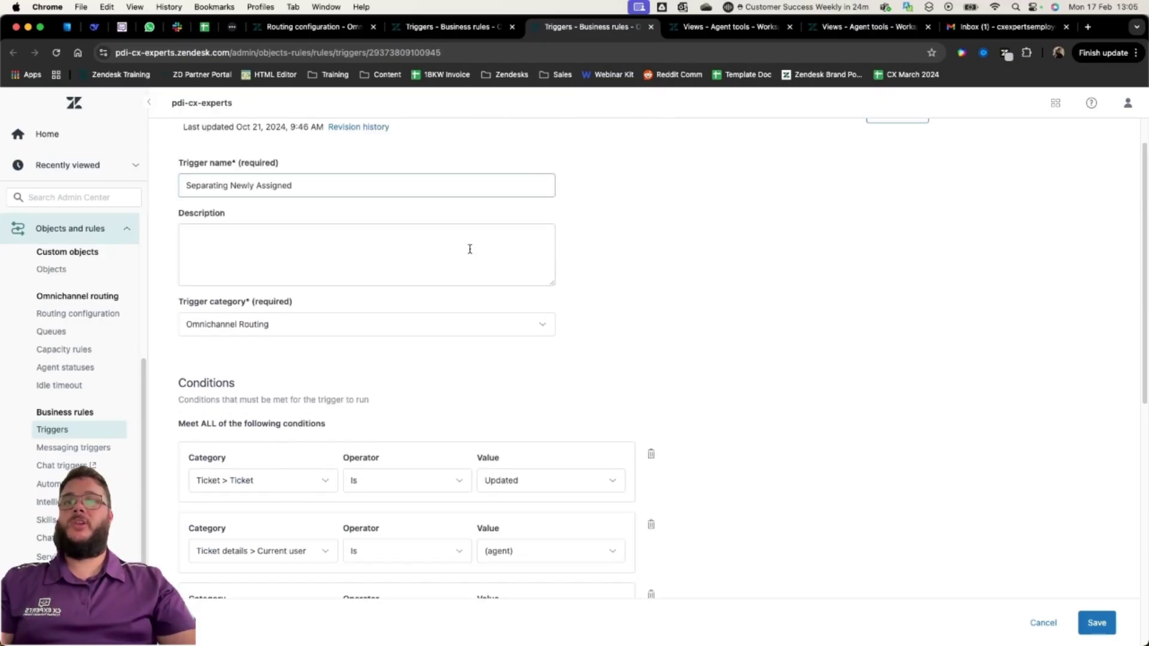
pyautogui.scroll(-3, 444, 233)
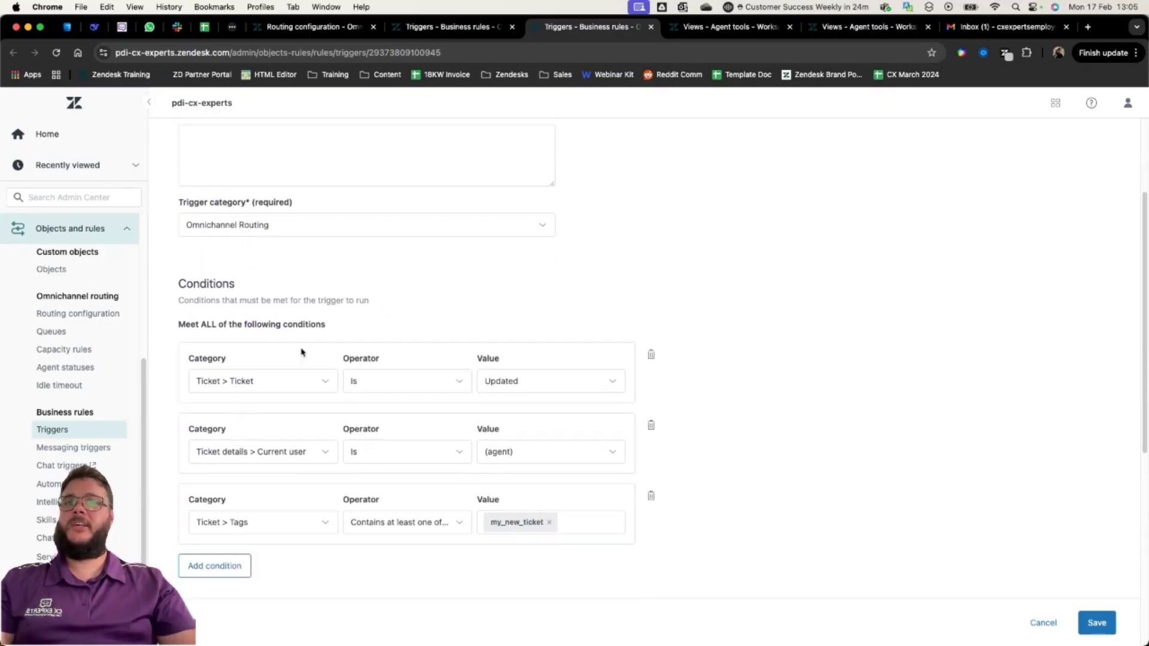
pyautogui.scroll(-1, 710, 451)
pyautogui.doubleClick(528, 500)
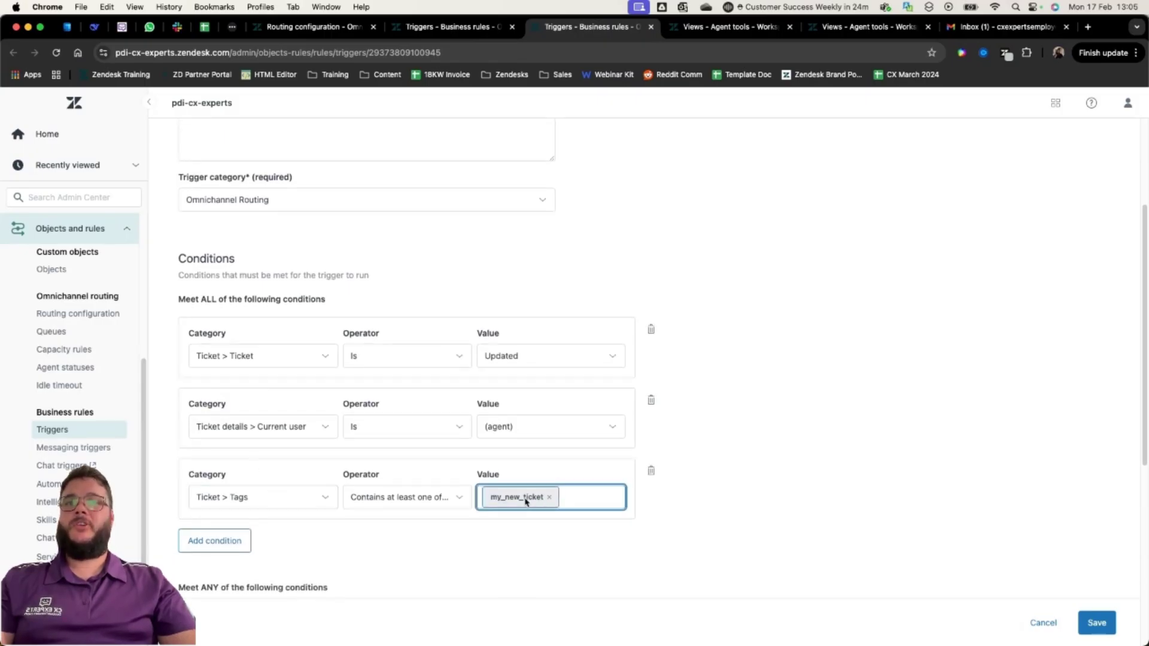
pyautogui.scroll(-10, 736, 485)
pyautogui.doubleClick(446, 392)
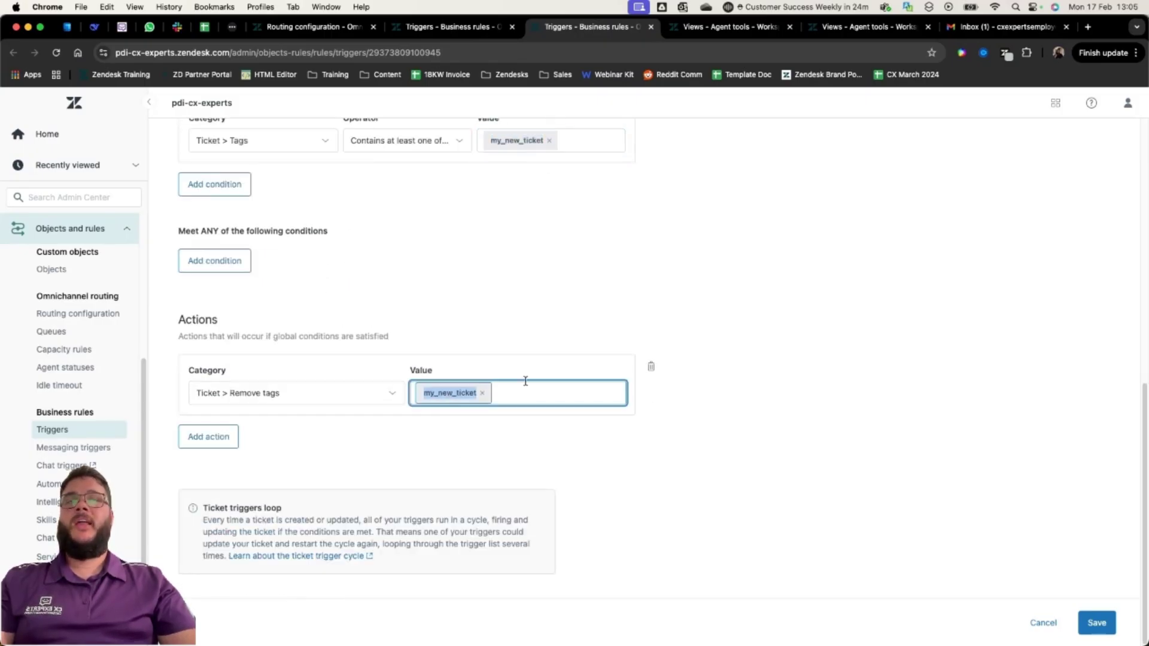
# Step: Scroll through the MY Open view's conditions excluding my_new_ticket and messaging channels
pyautogui.click(732, 27)
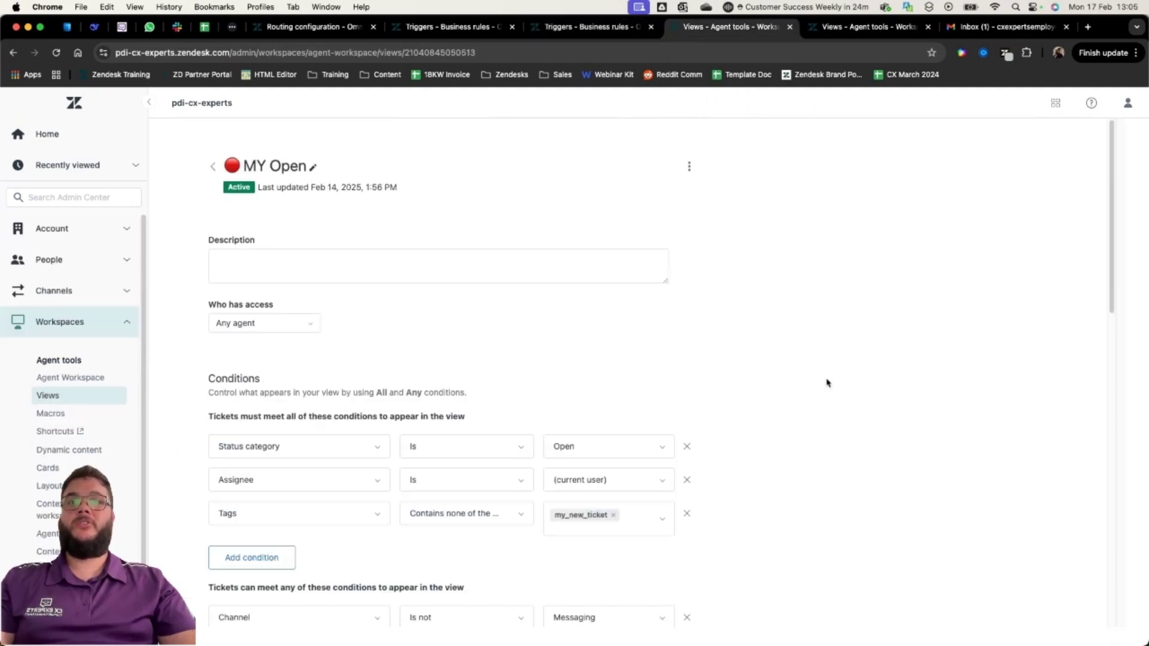
pyautogui.scroll(-2, 827, 383)
pyautogui.scroll(1, 754, 280)
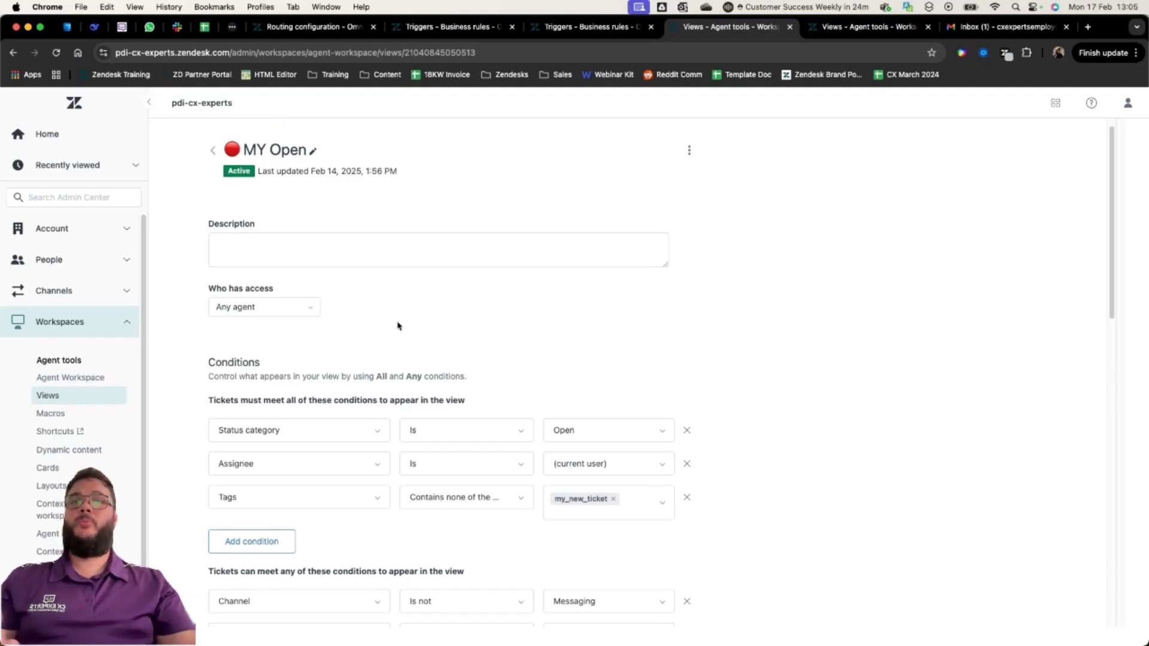
pyautogui.scroll(-1, 921, 513)
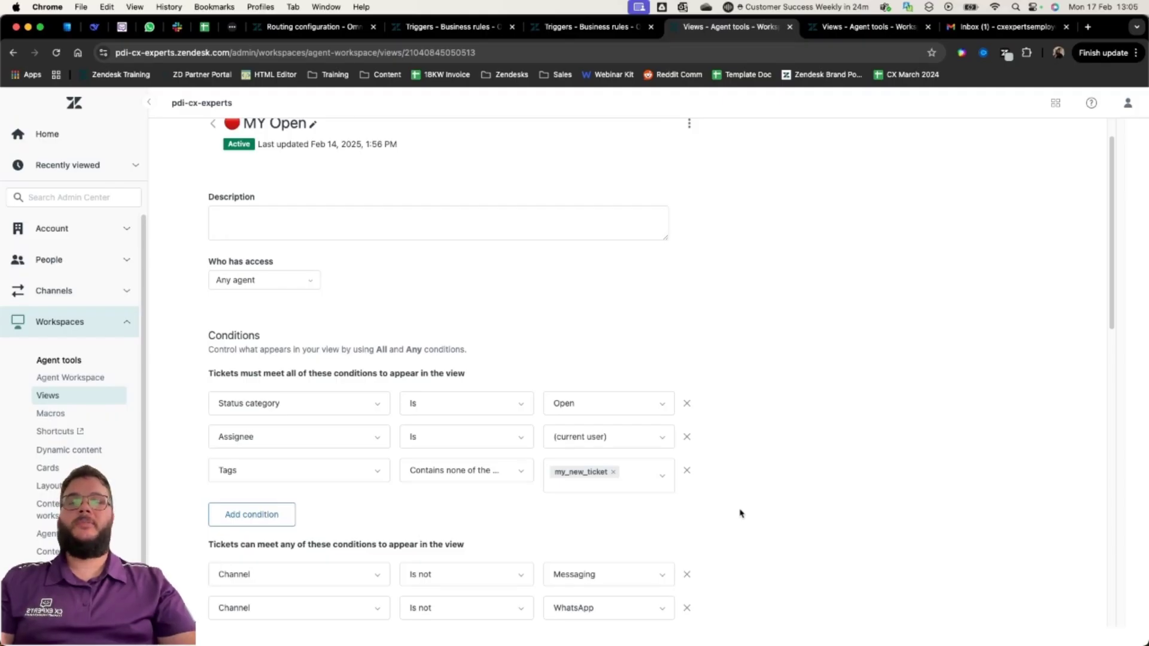
pyautogui.scroll(-4, 755, 500)
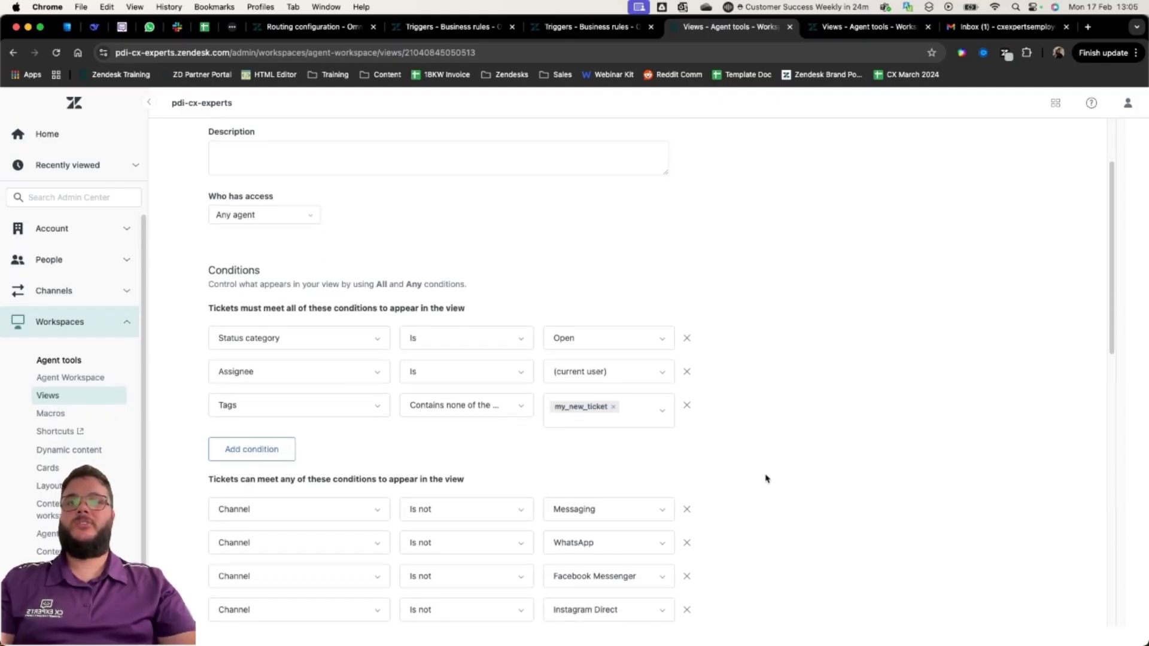
pyautogui.scroll(-2, 767, 478)
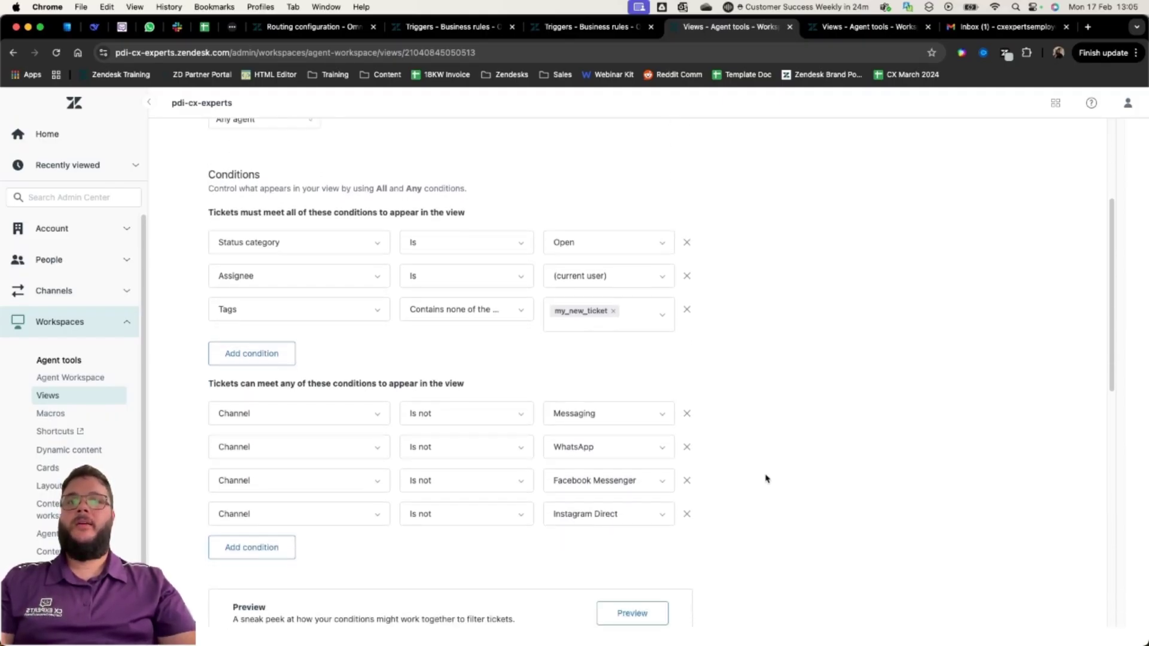
pyautogui.click(853, 28)
# Step: Review the My New Tickets view's conditions: open tickets assigned to current user tagged my_new_ticket
pyautogui.click(549, 267)
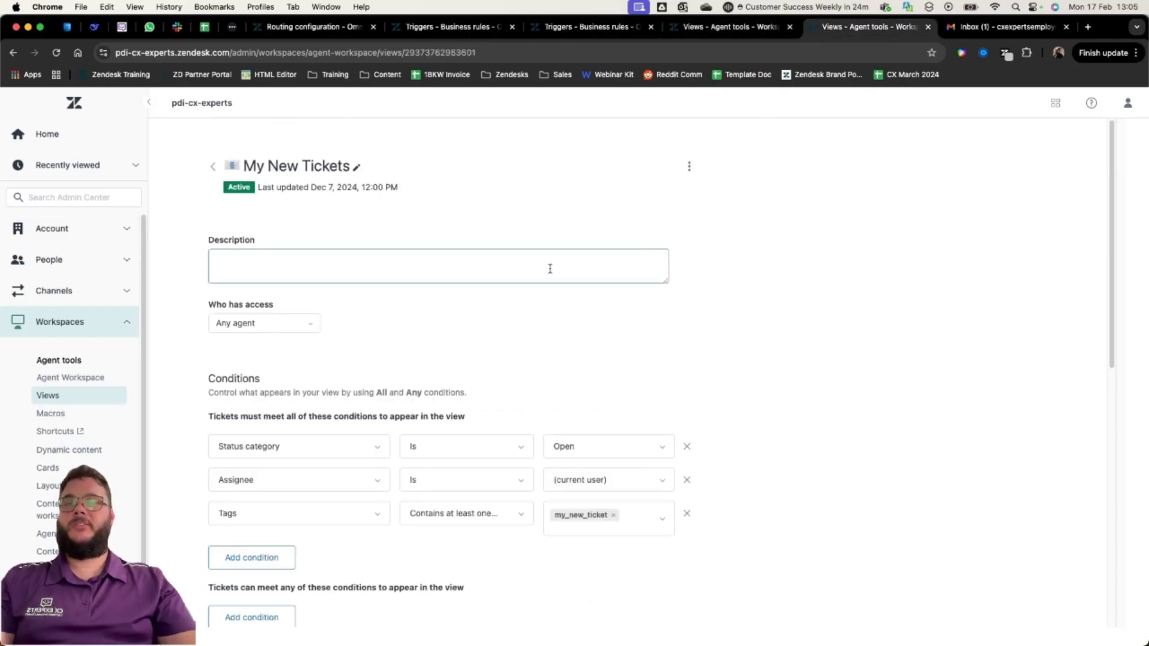
pyautogui.scroll(-1, 788, 435)
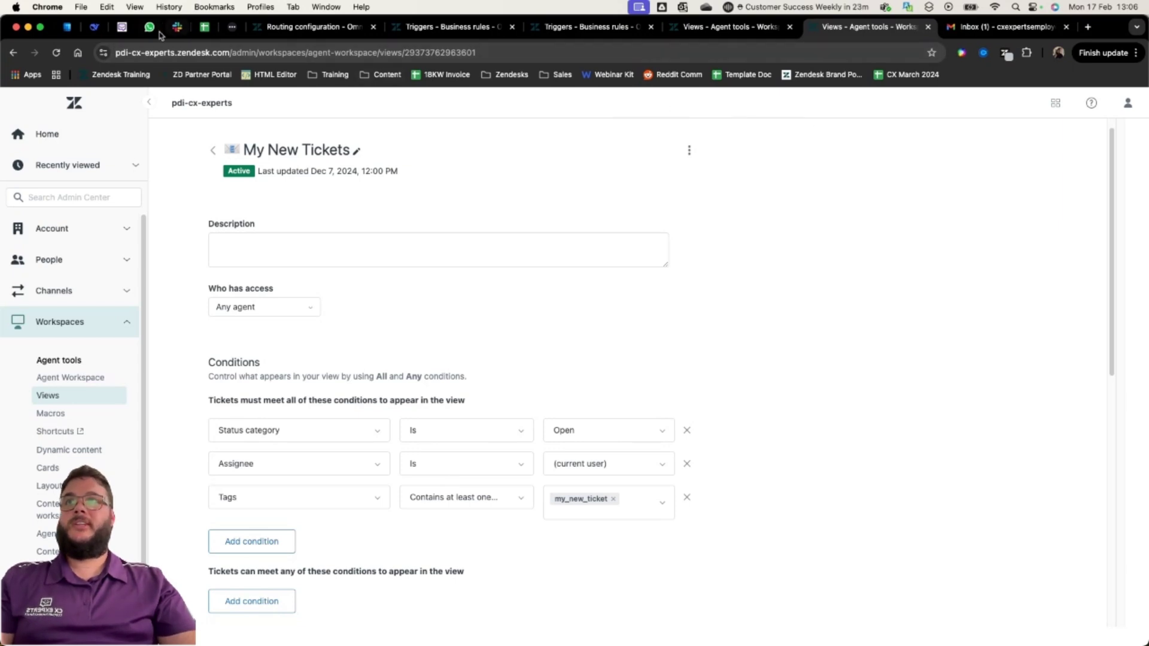
pyautogui.click(122, 27)
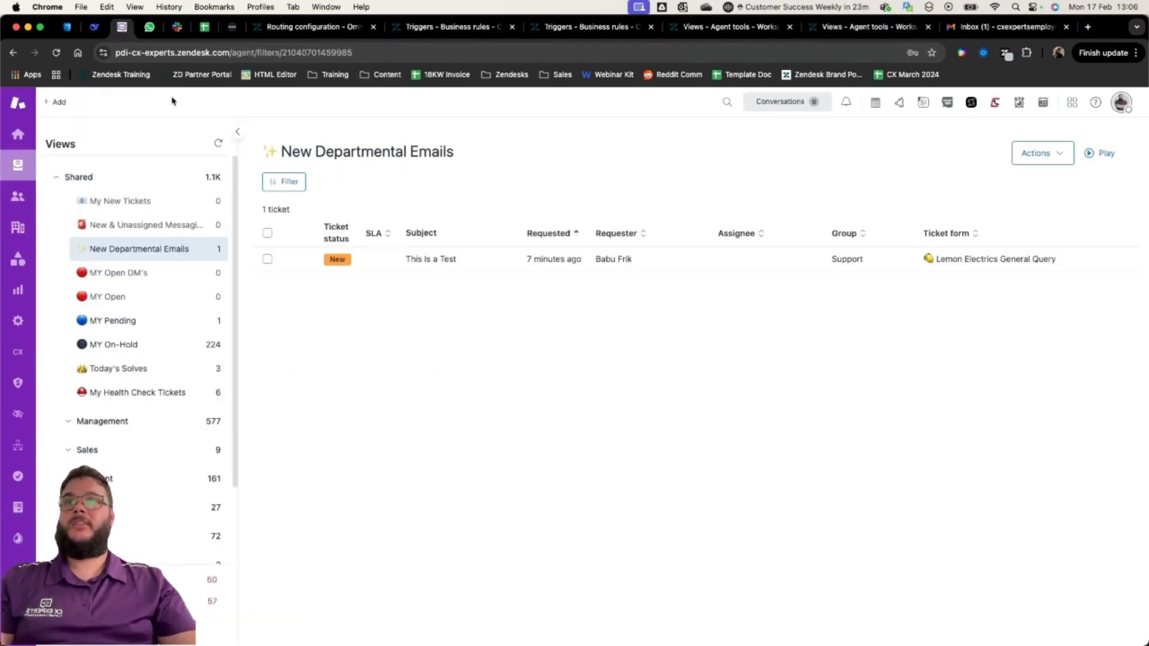
# Step: Open the This Is a Test ticket, return to New Departmental Emails, and set status to Online
pyautogui.click(487, 267)
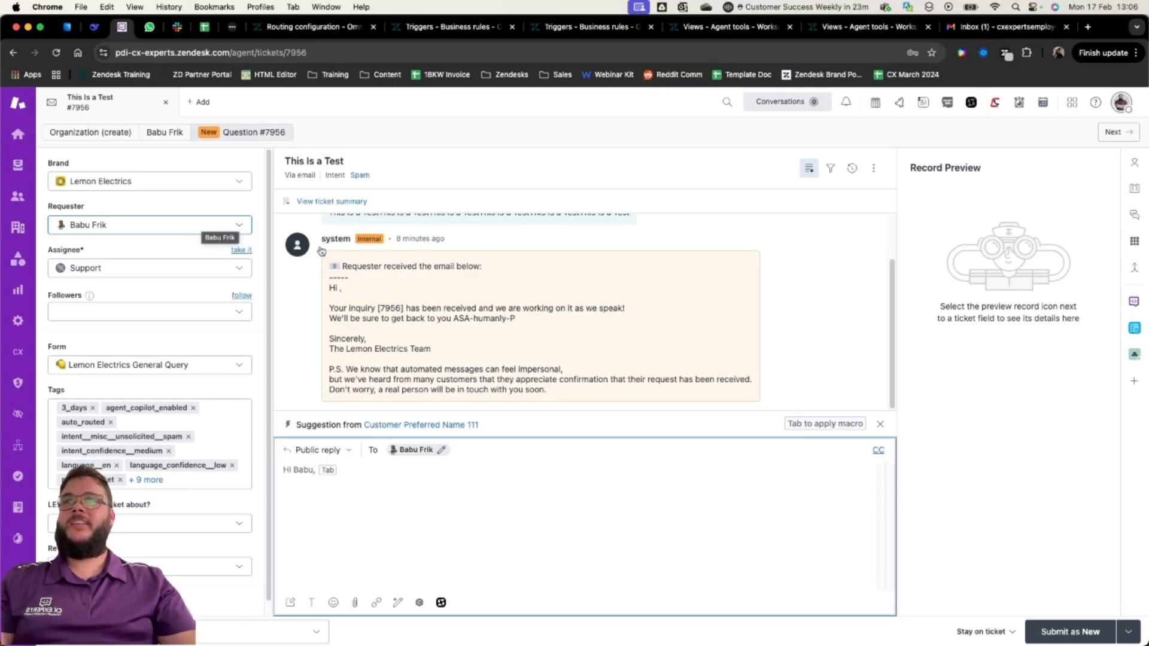
pyautogui.click(18, 165)
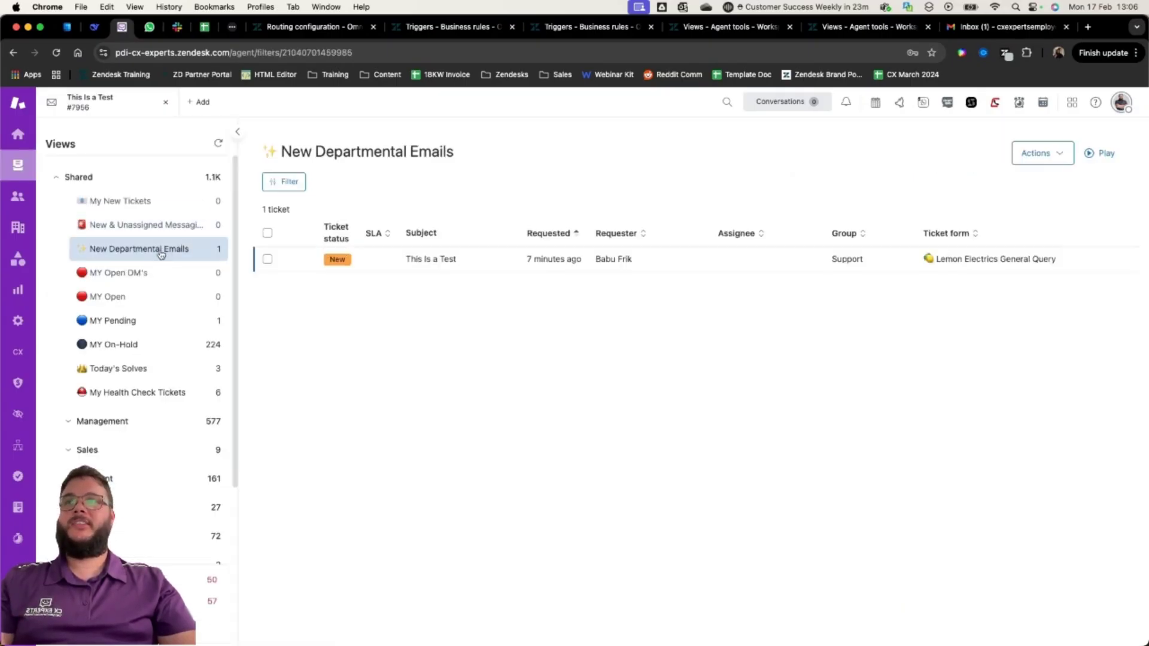
pyautogui.click(1121, 103)
pyautogui.click(1039, 174)
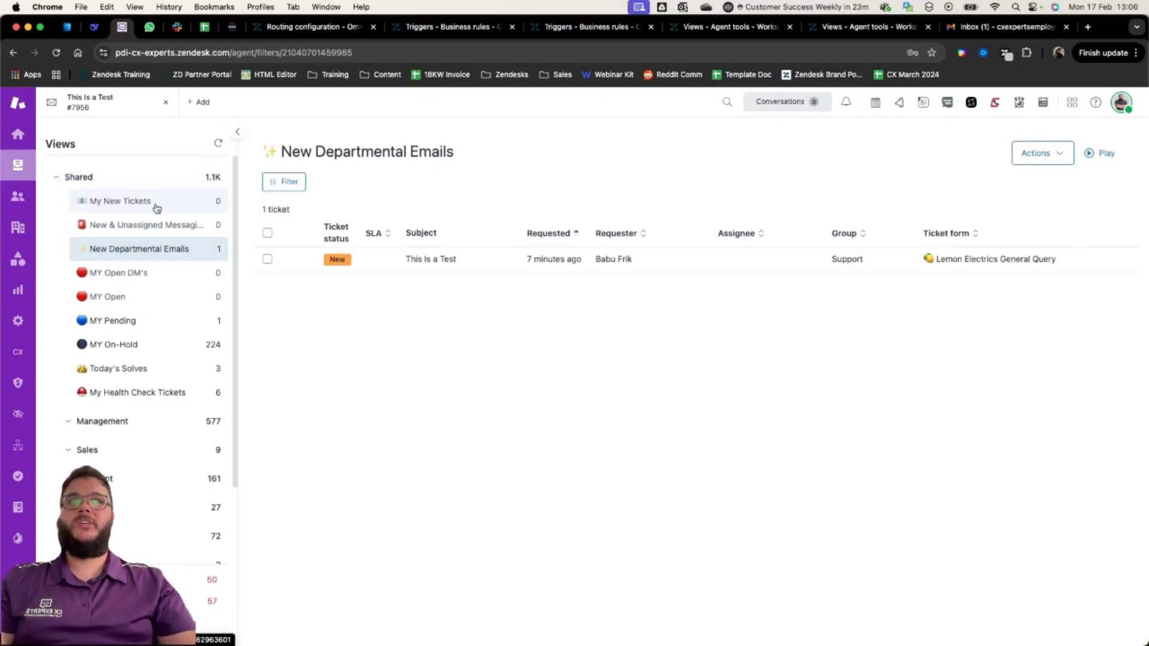
pyautogui.click(1121, 102)
pyautogui.scroll(-6, 1023, 240)
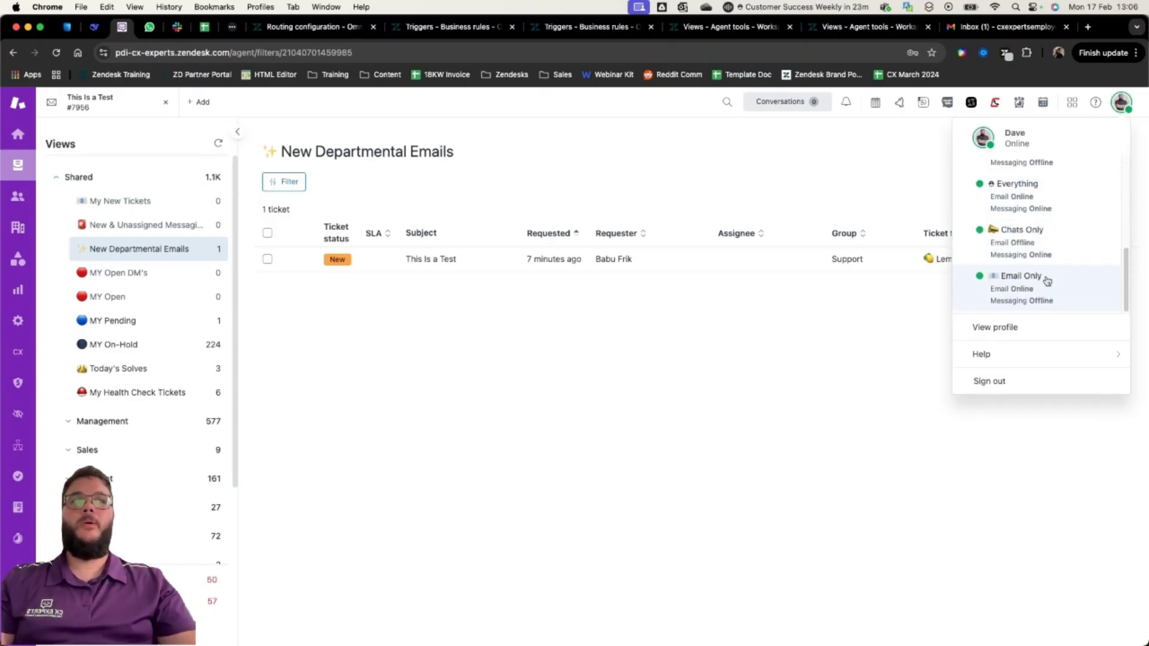
# Step: Compare views: My New Tickets now holds This Is a Test, MY Open holds two other tickets
pyautogui.scroll(6, 1021, 229)
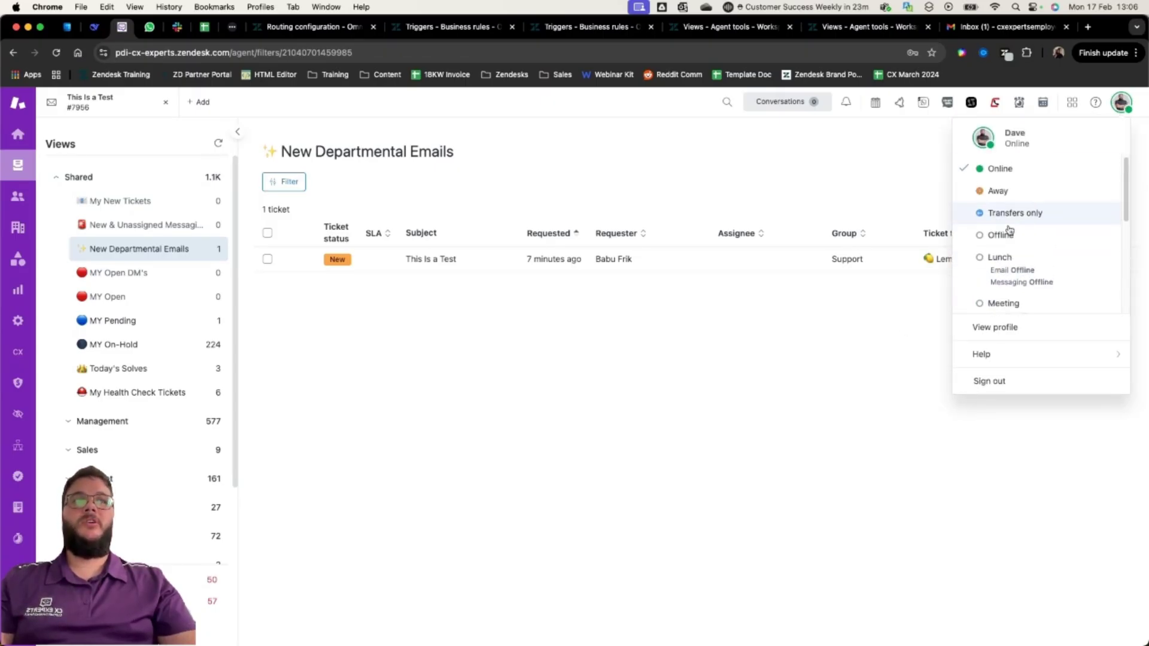
pyautogui.click(744, 347)
pyautogui.click(189, 208)
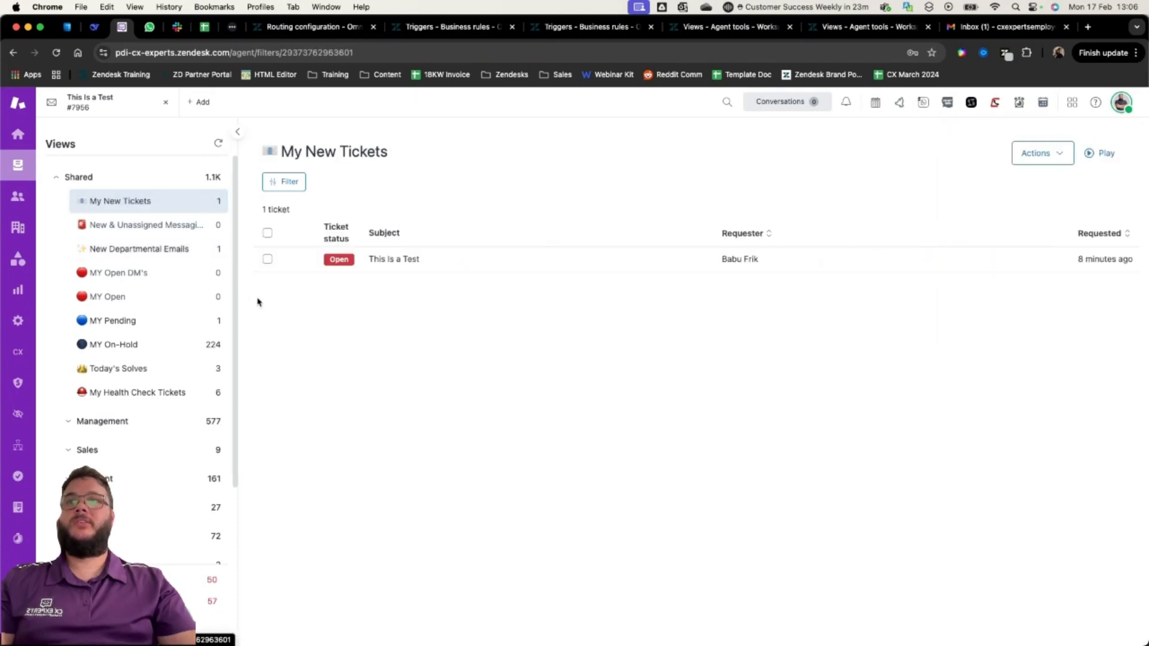
pyautogui.click(167, 250)
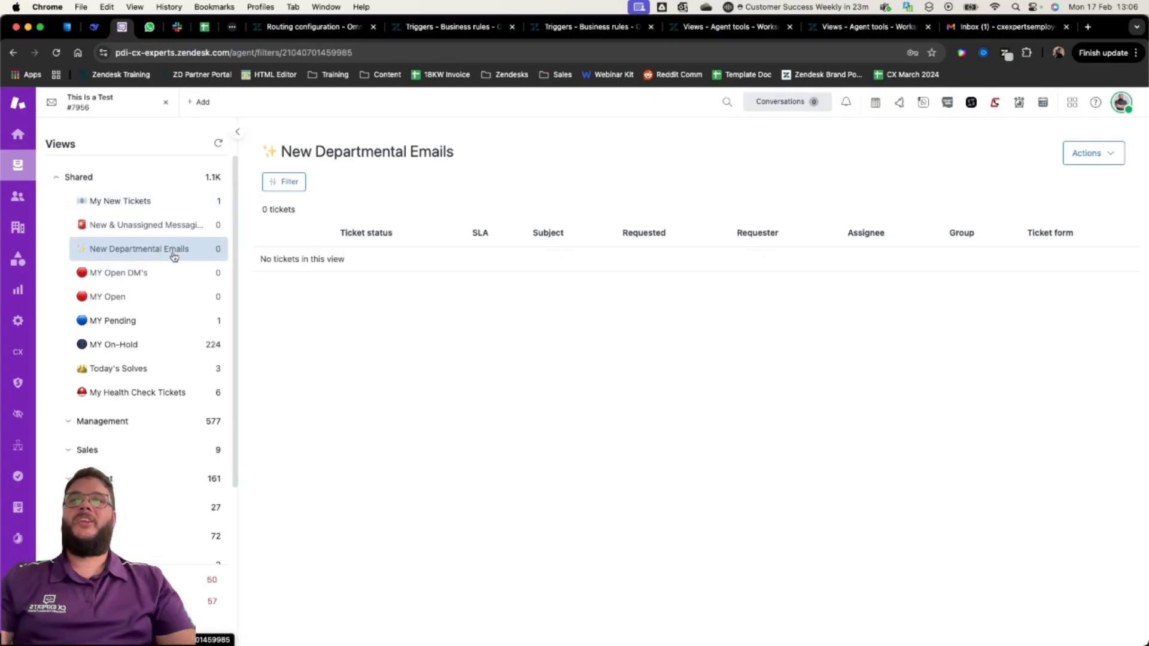
pyautogui.click(165, 206)
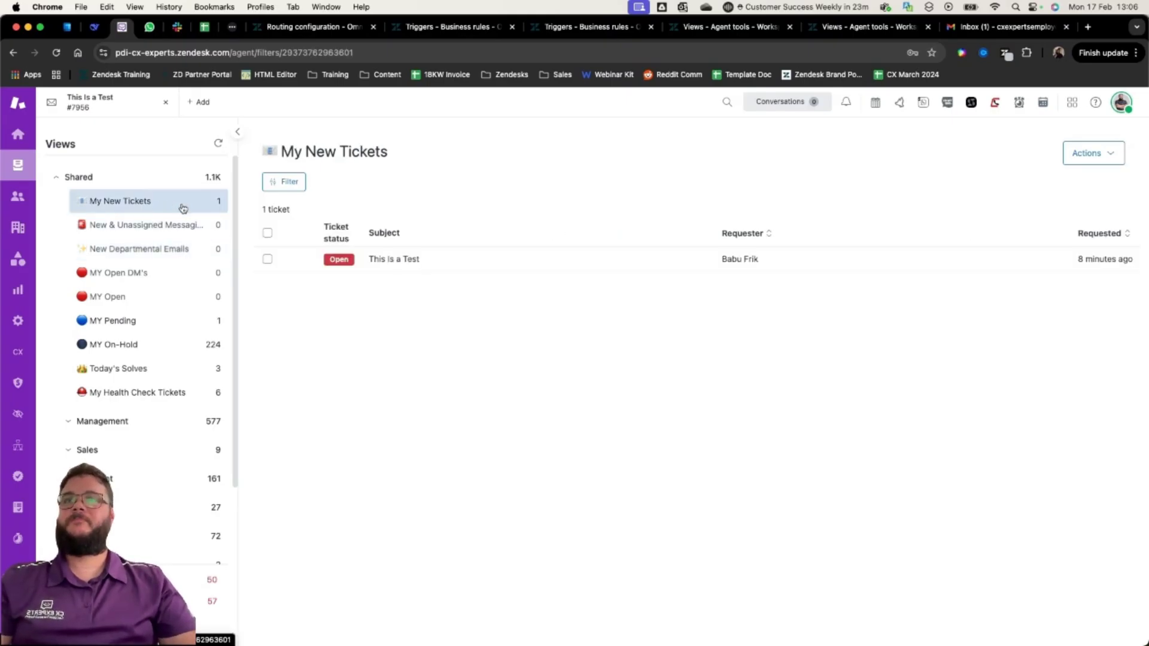
pyautogui.moveTo(403, 261)
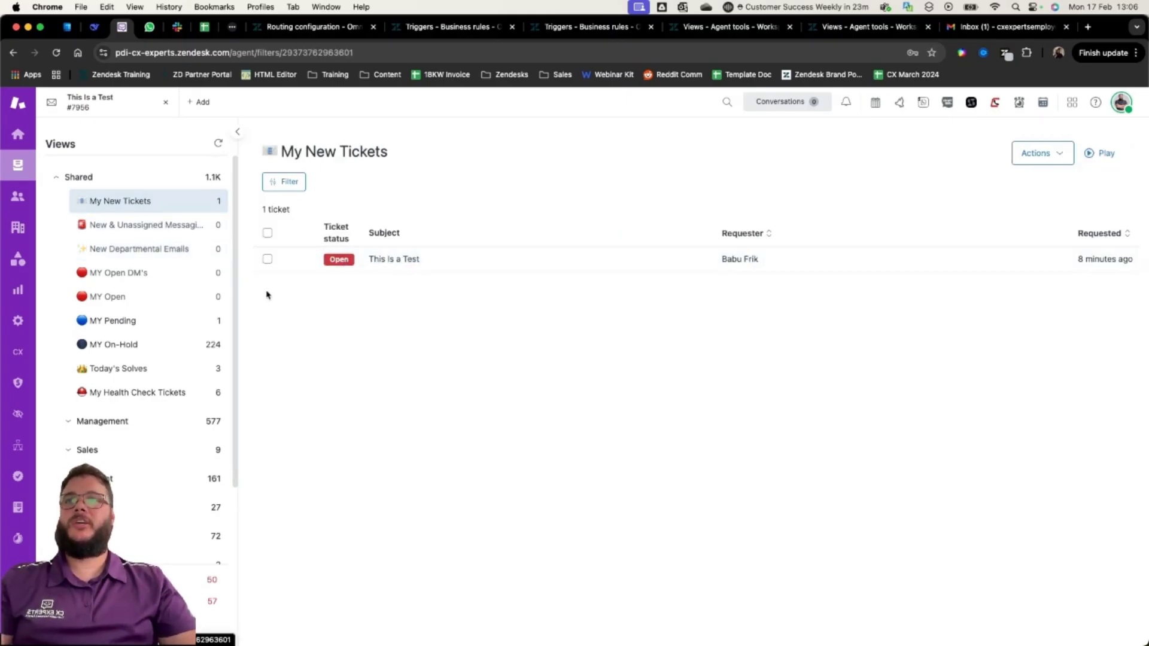
pyautogui.click(122, 300)
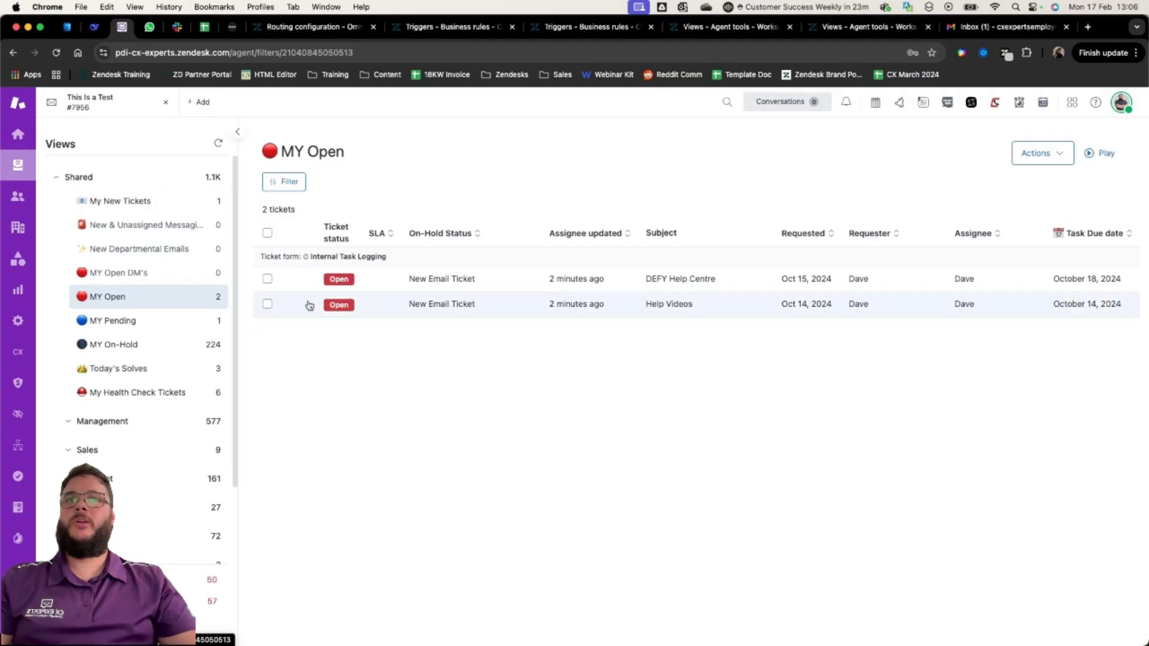
pyautogui.click(139, 201)
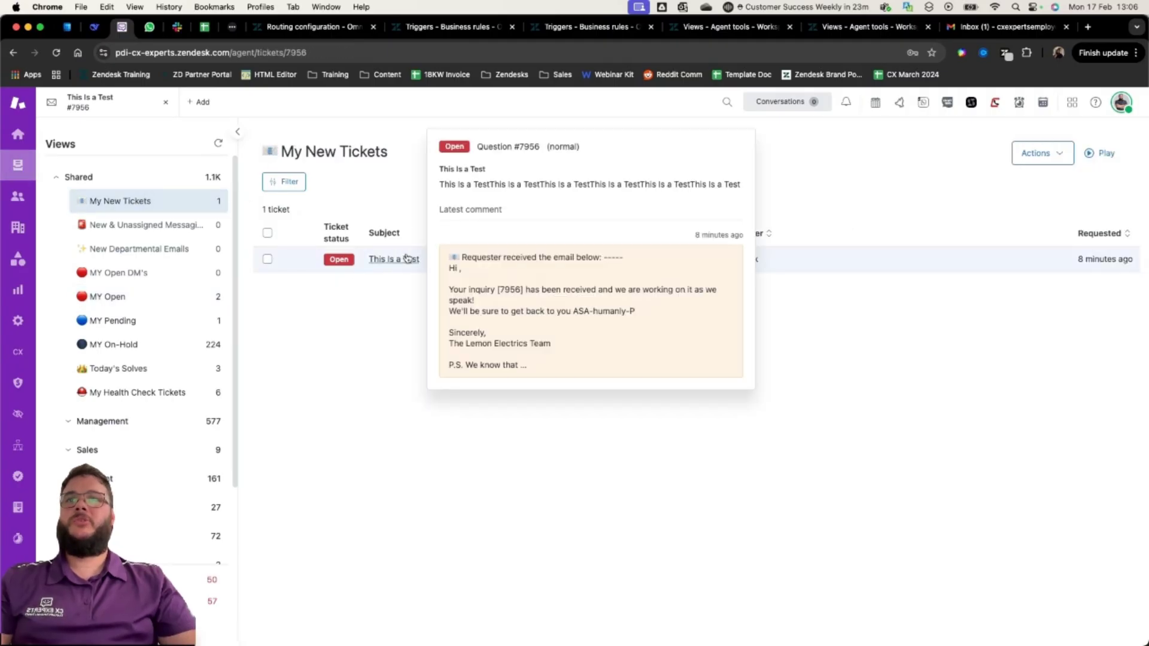
# Step: Add an internal note 'update' to the This Is a Test ticket and submit it as New
pyautogui.click(401, 260)
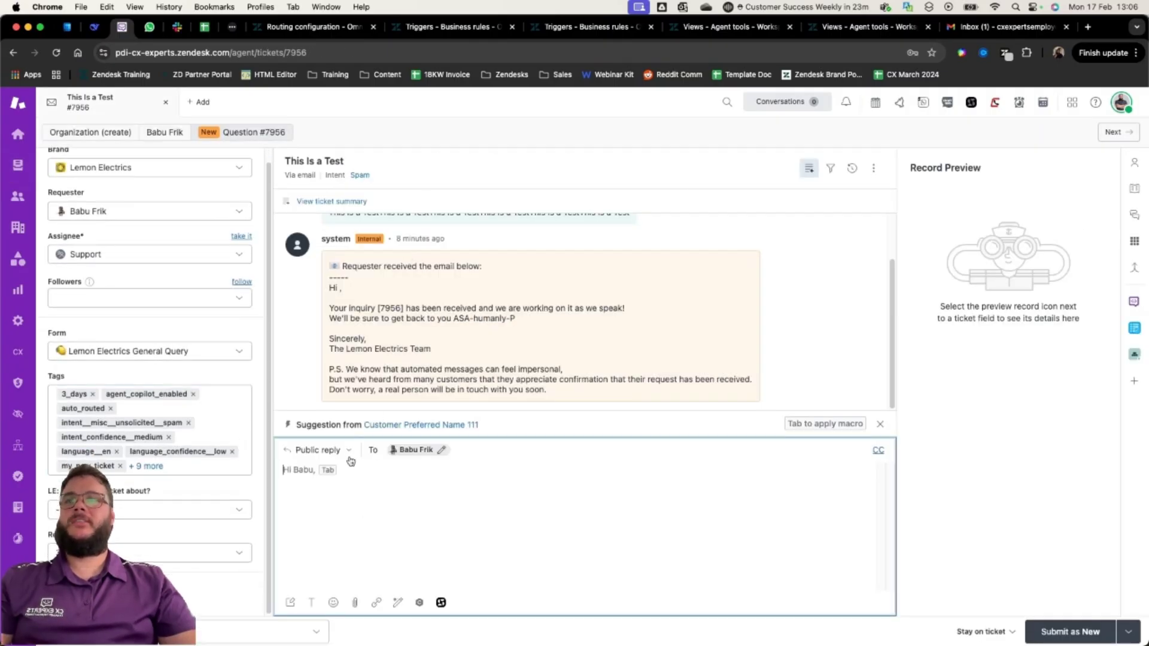
pyautogui.click(326, 452)
pyautogui.write('update')
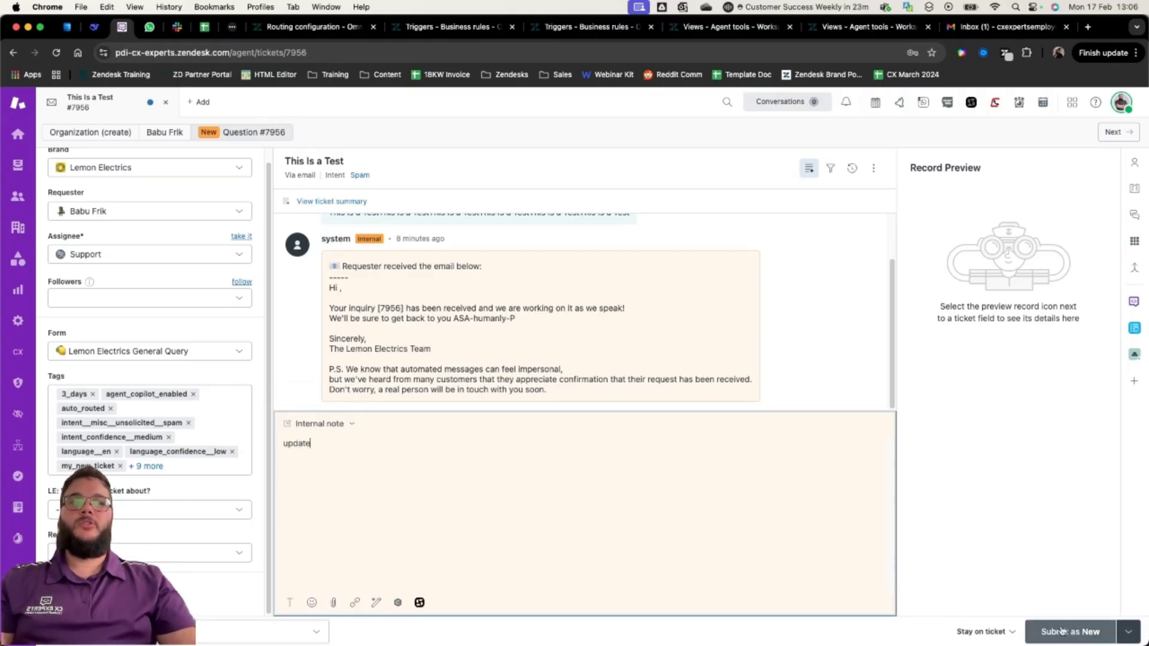
pyautogui.click(1061, 631)
pyautogui.click(648, 411)
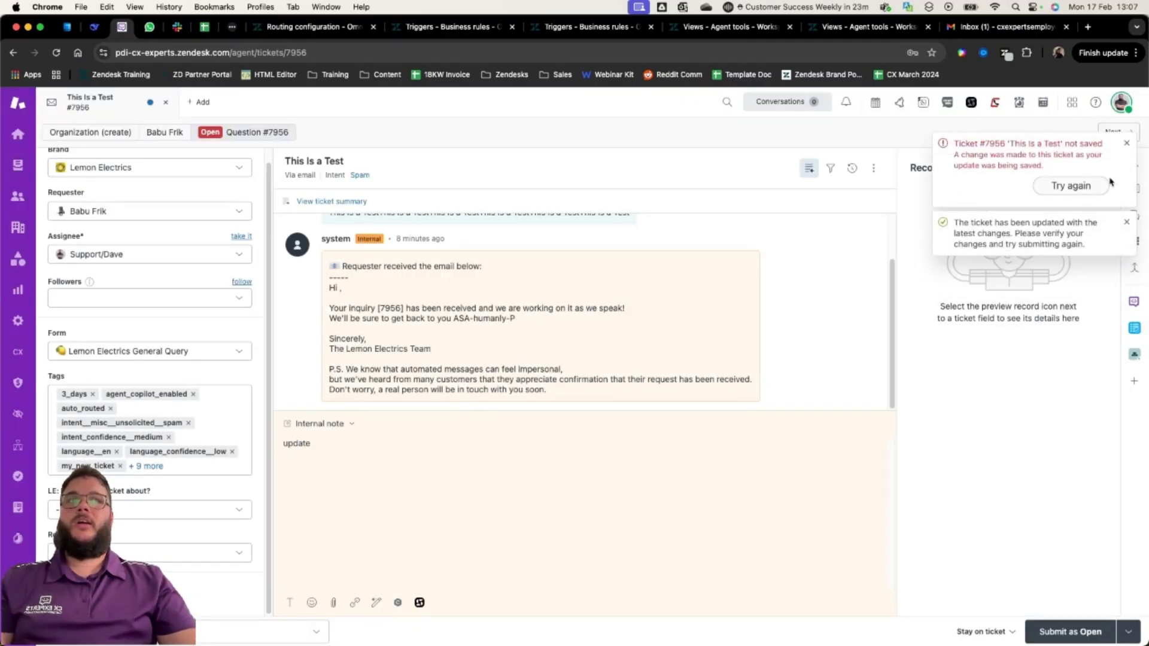
pyautogui.click(1127, 144)
pyautogui.click(1127, 145)
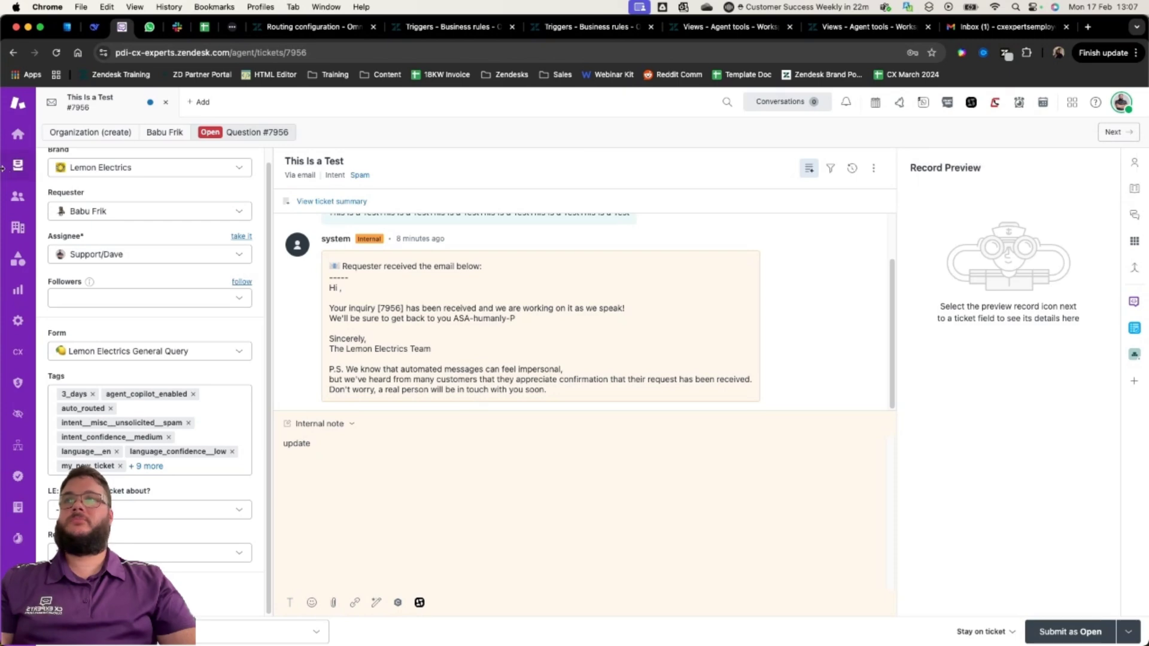
# Step: Refresh the view counts and check the MY Open and My New Tickets views
pyautogui.click(18, 165)
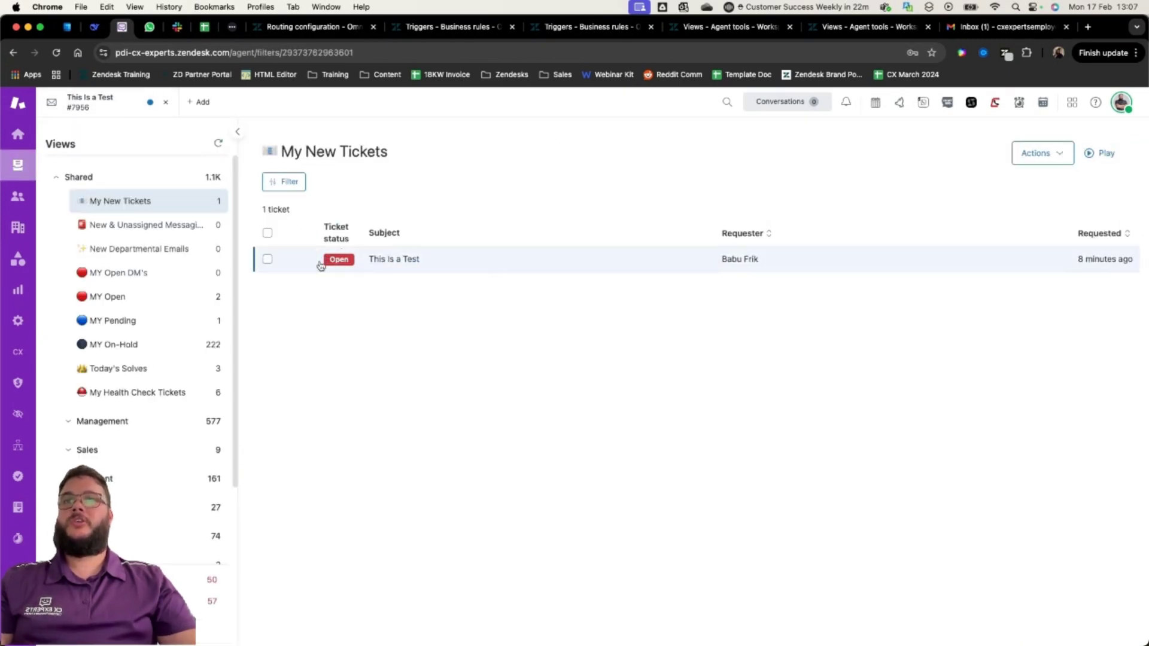
pyautogui.click(218, 146)
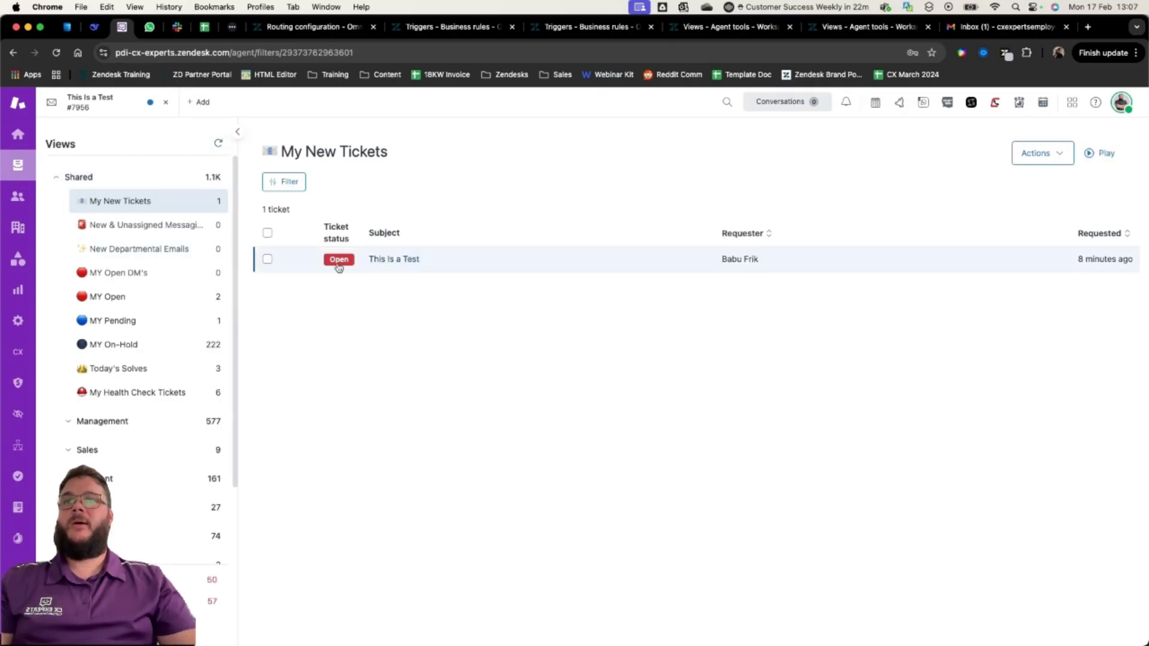
pyautogui.click(178, 298)
pyautogui.click(209, 206)
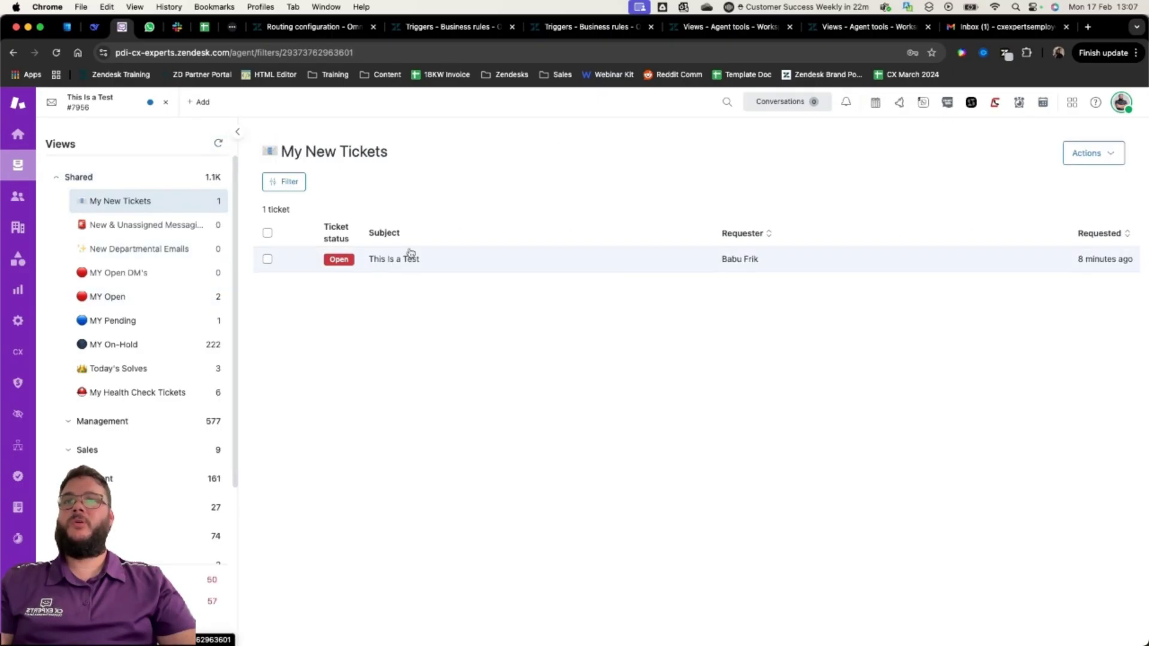
# Step: Reopen This Is a Test and submit the 'update' internal note with status Open
pyautogui.click(417, 259)
pyautogui.click(690, 513)
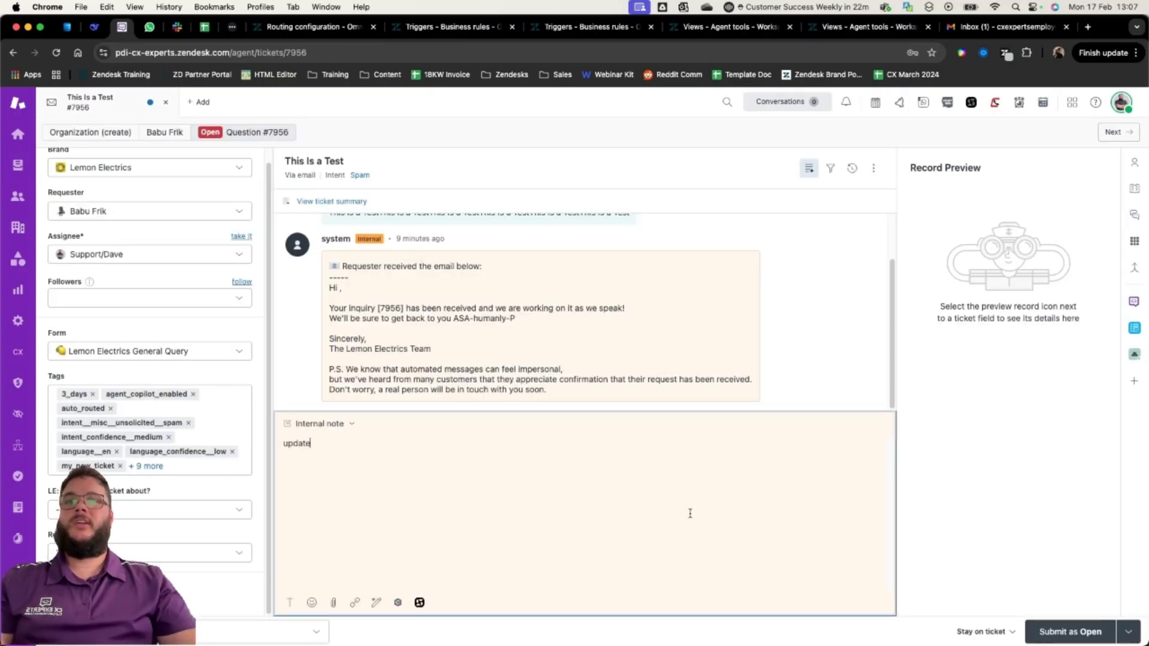
pyautogui.click(1070, 631)
pyautogui.click(654, 411)
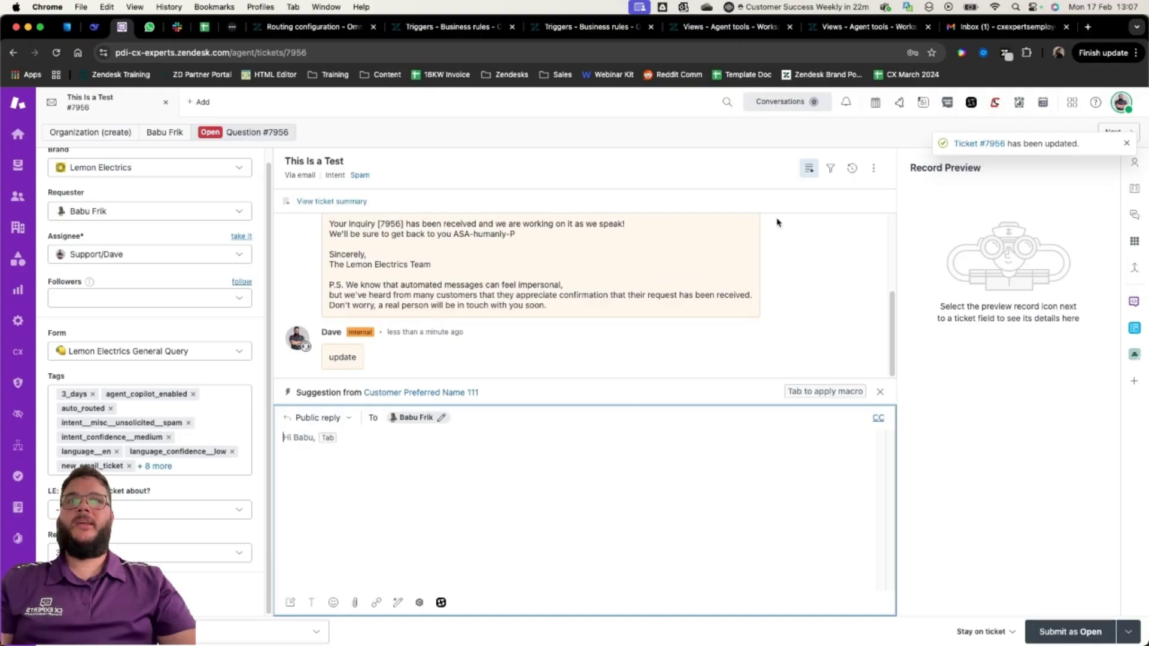
# Step: Review the ticket's event history for the removed my_new_ticket tag, then return to Views
pyautogui.click(852, 168)
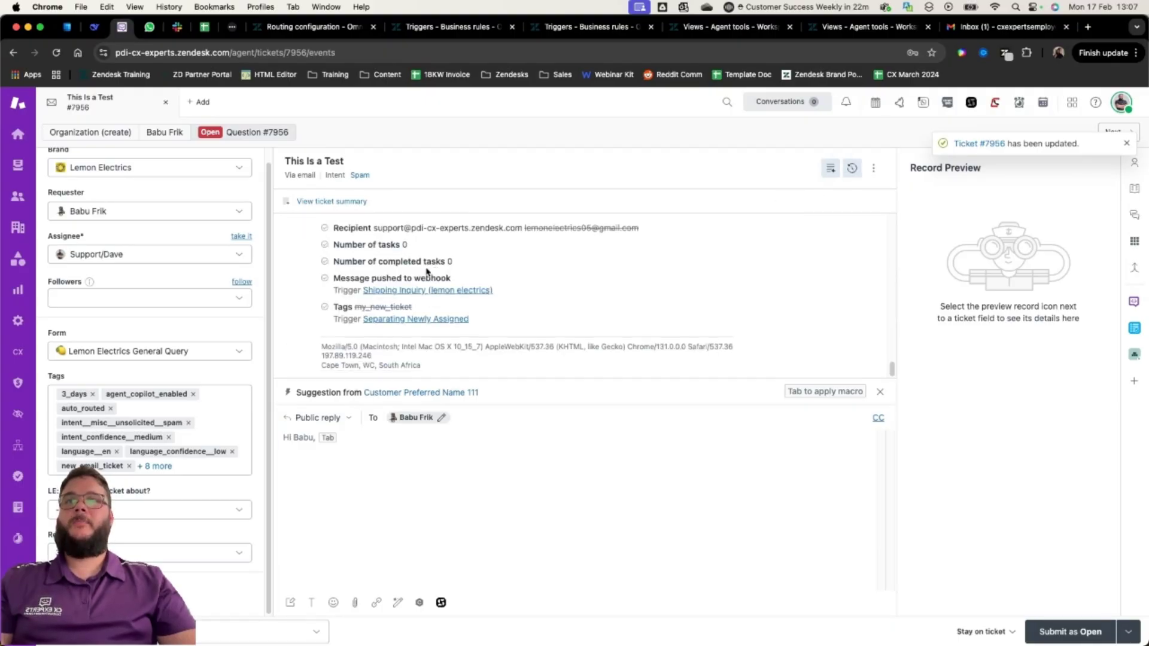
pyautogui.scroll(2, 443, 275)
pyautogui.scroll(3, 506, 295)
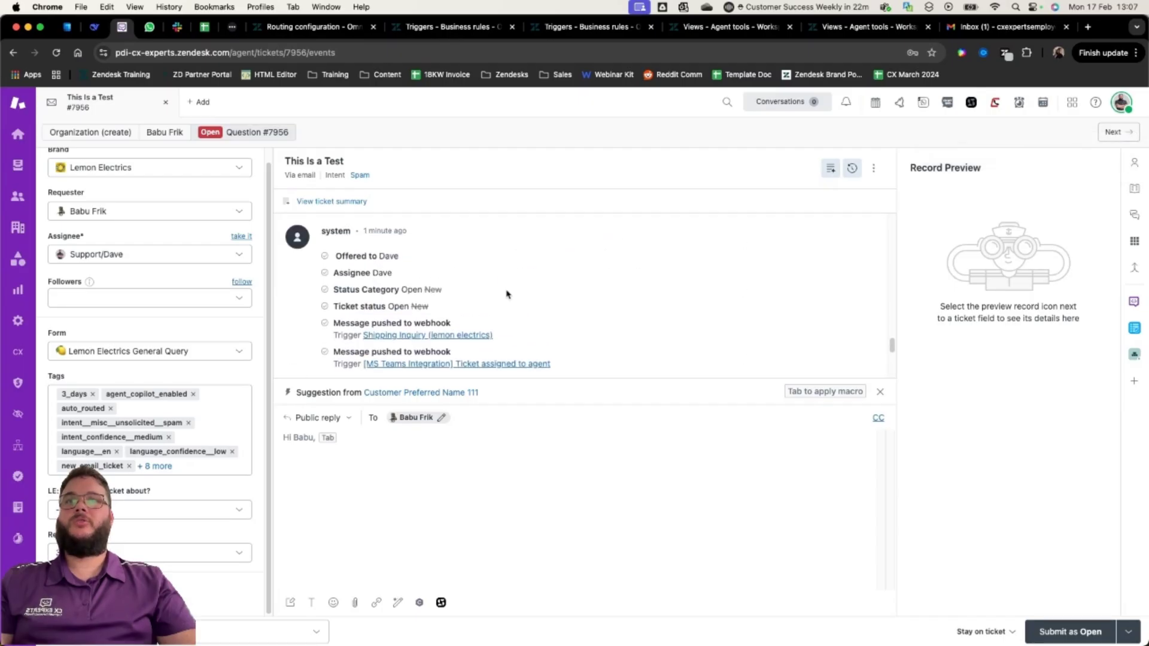
pyautogui.click(18, 165)
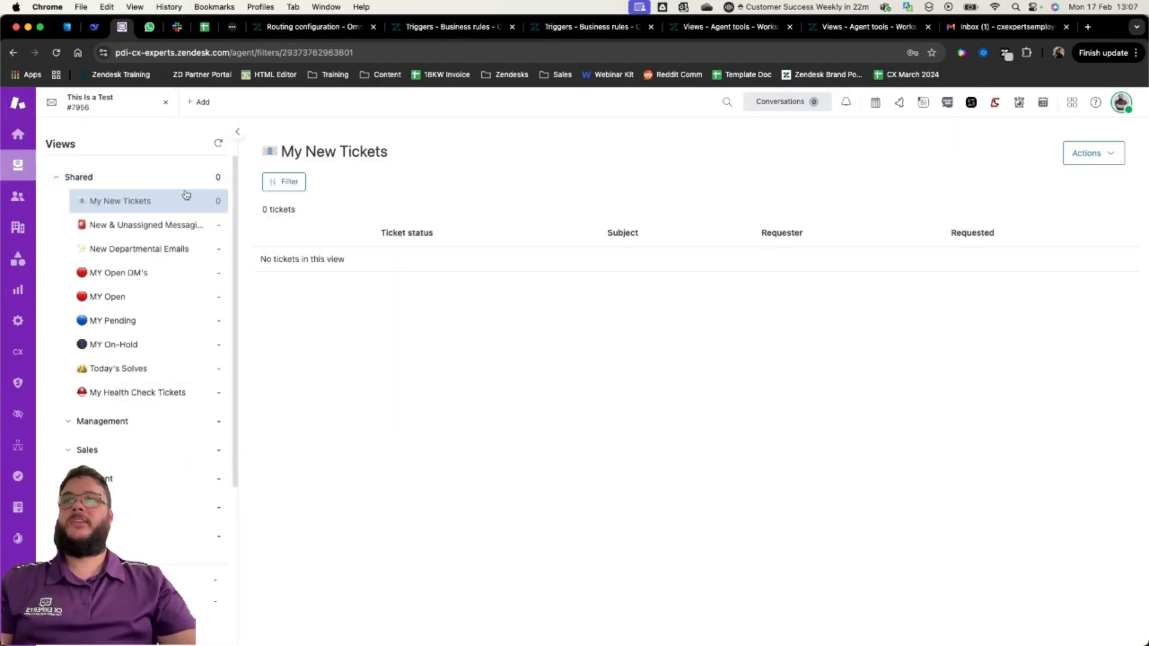
# Step: Confirm This Is a Test appears third in MY Open, then return to the routing configuration
pyautogui.click(150, 298)
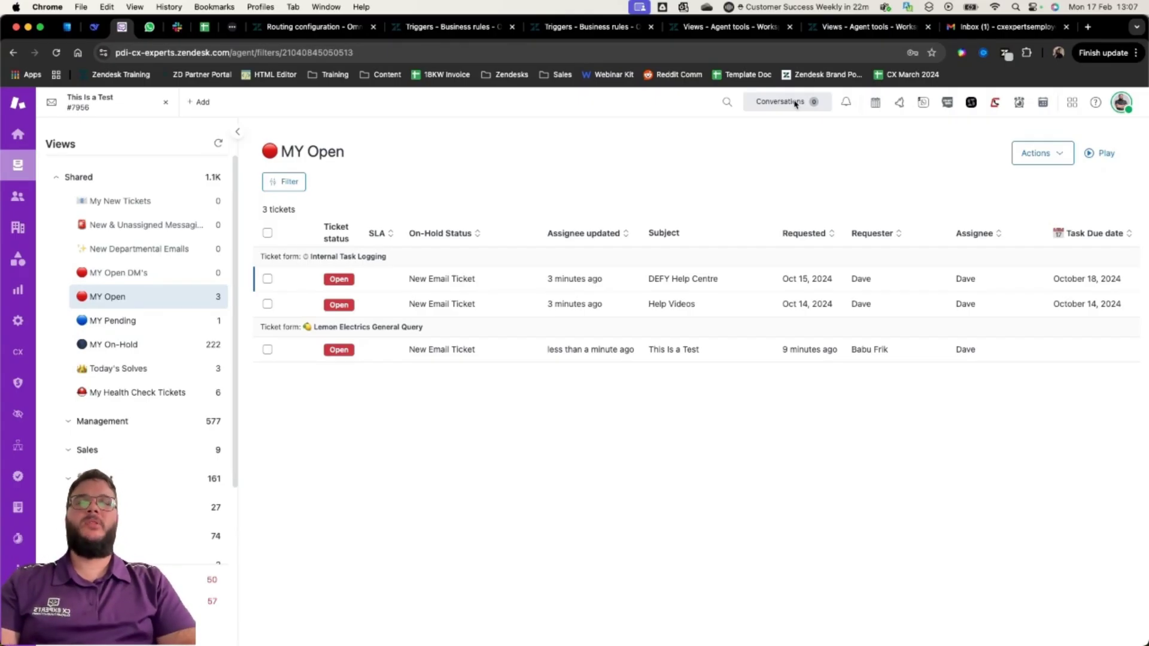
pyautogui.click(303, 26)
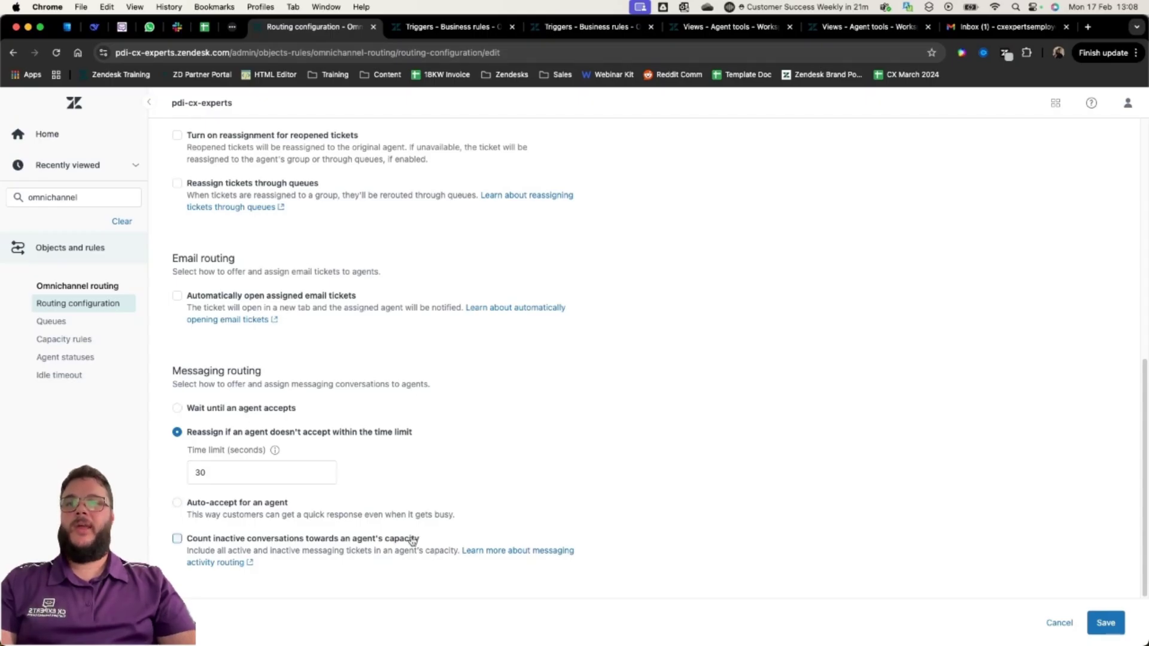
# Step: Review the routing settings' inactive-conversations capacity option, then return to the routing-tags trigger
pyautogui.moveTo(417, 541); pyautogui.dragTo(189, 547)
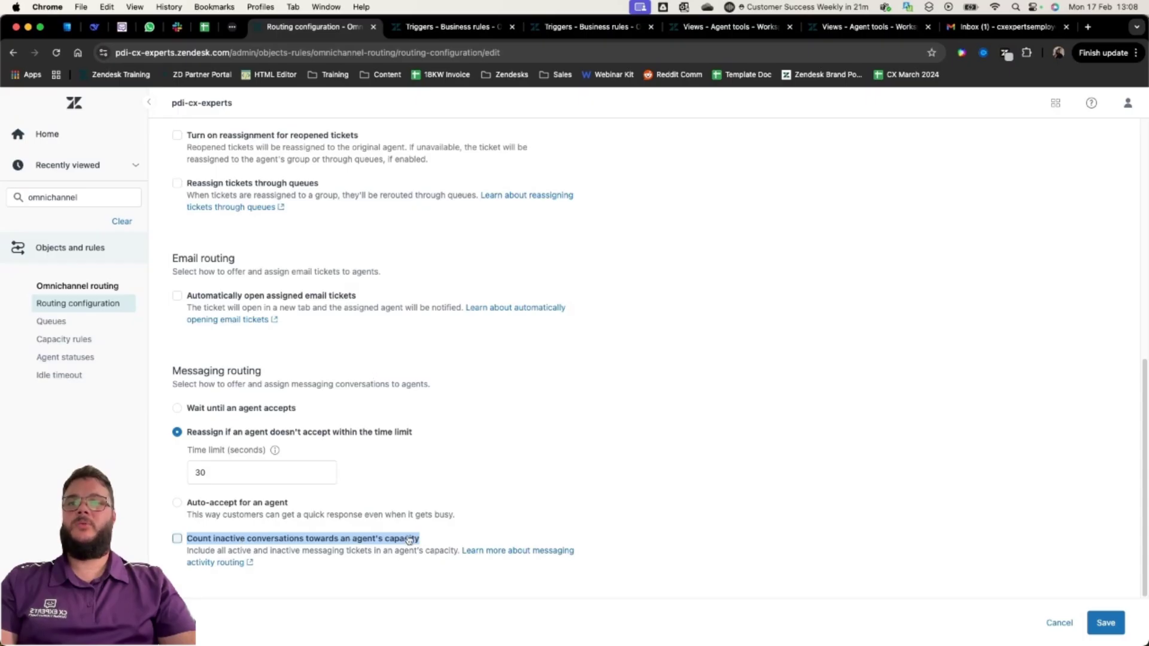
pyautogui.scroll(3, 446, 443)
pyautogui.scroll(8, 388, 340)
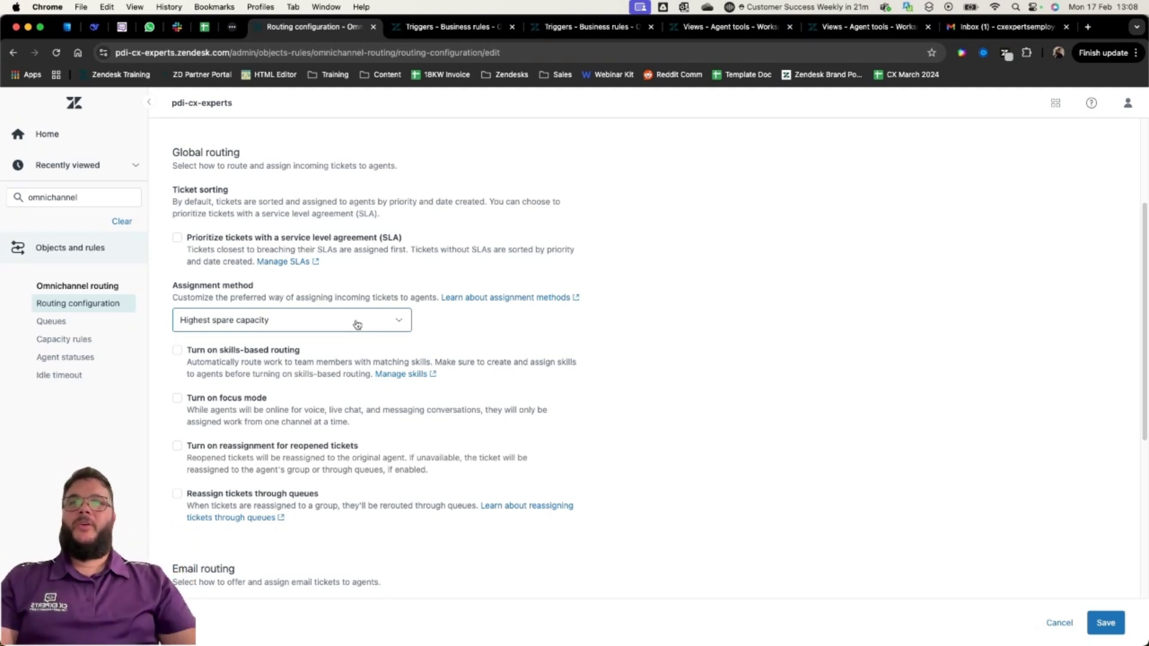
pyautogui.scroll(1, 671, 223)
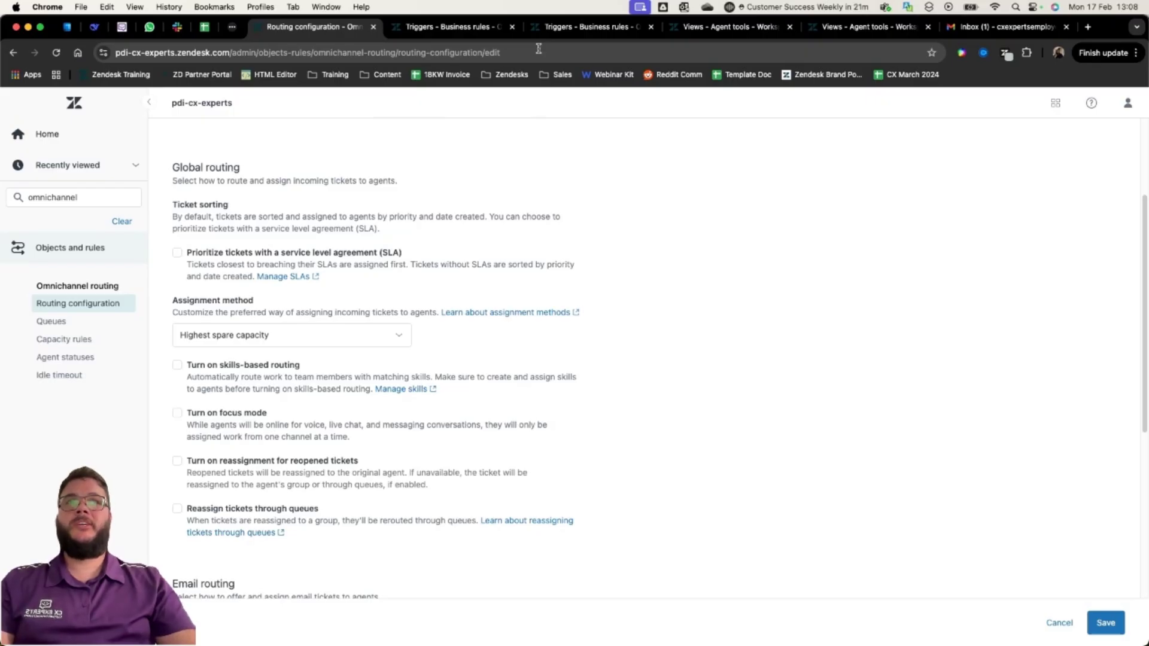
pyautogui.click(479, 31)
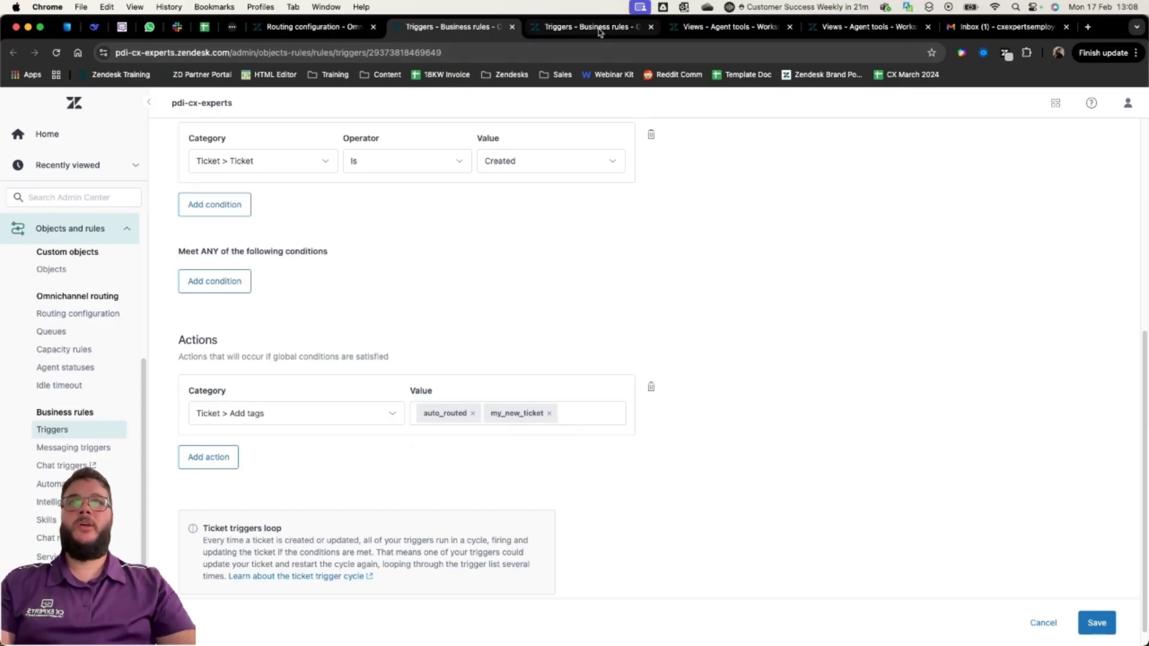
# Step: Compare the my_new_ticket removal trigger with the MY Open and My New Tickets view conditions
pyautogui.click(599, 32)
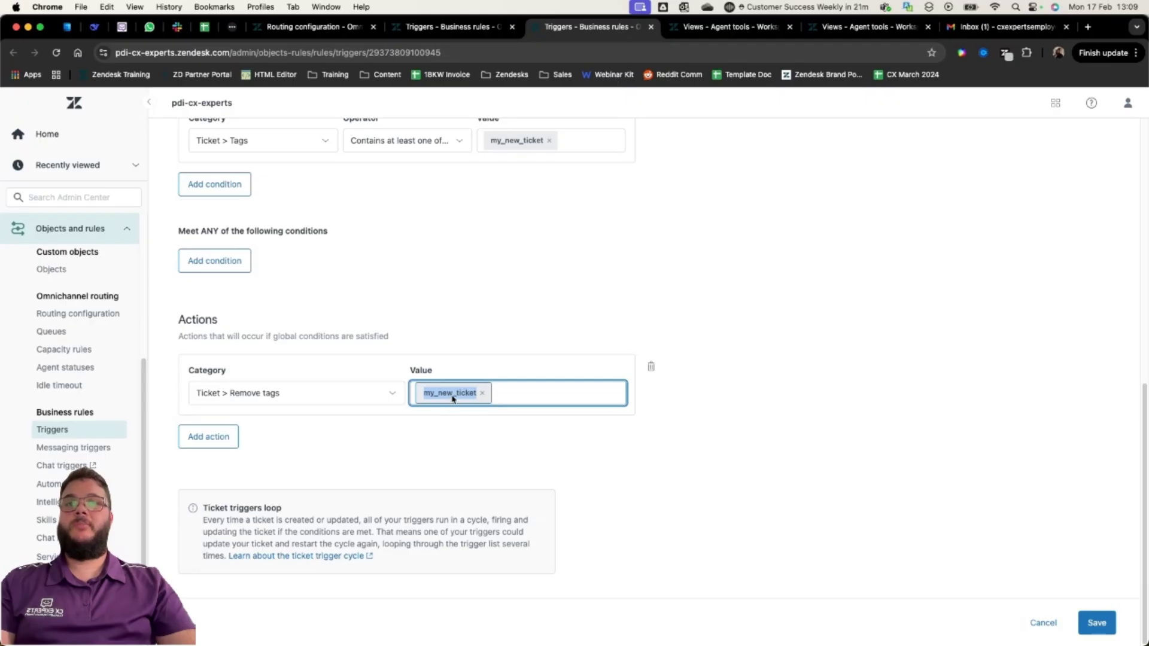
pyautogui.scroll(2, 690, 338)
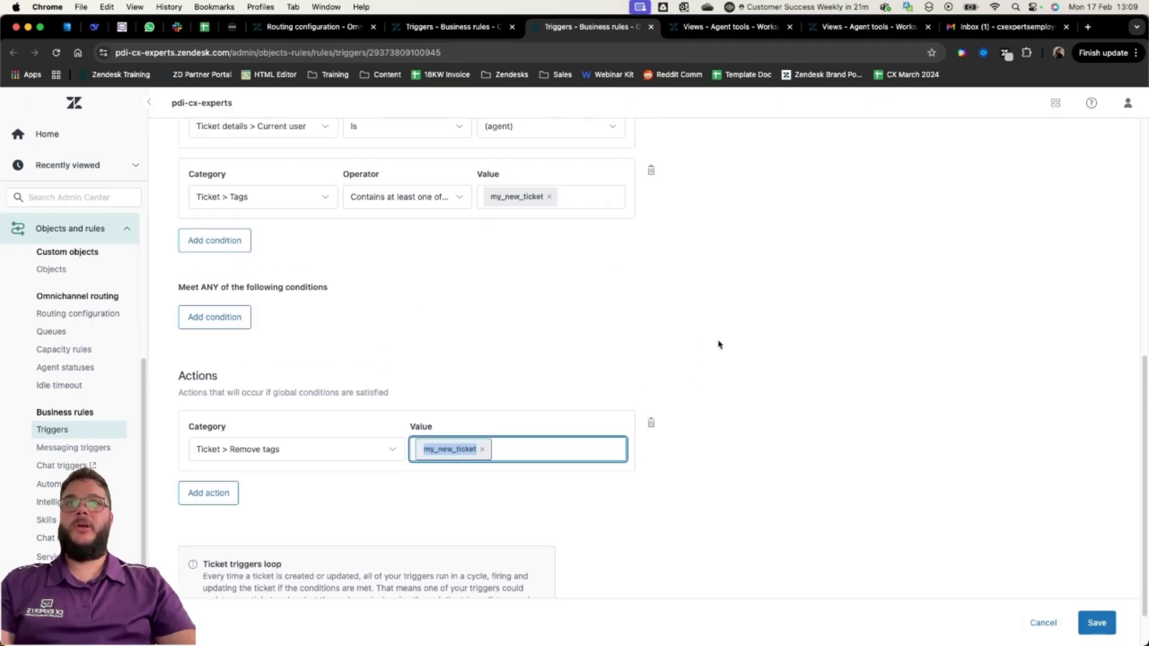
pyautogui.click(724, 34)
pyautogui.scroll(5, 428, 259)
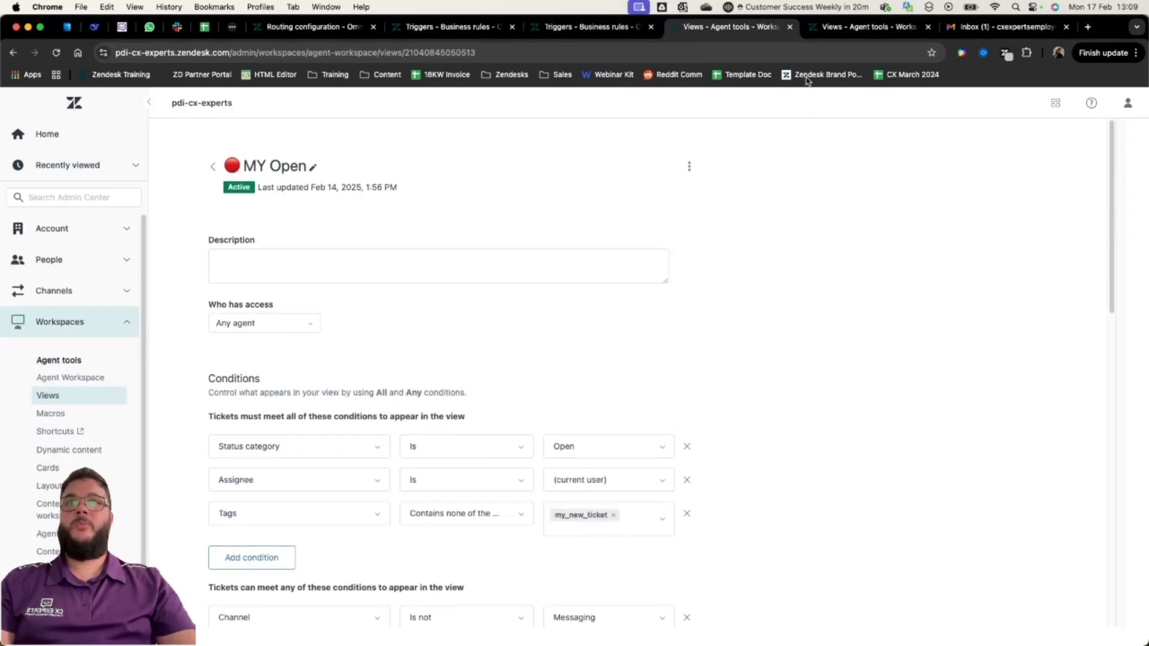
pyautogui.click(822, 35)
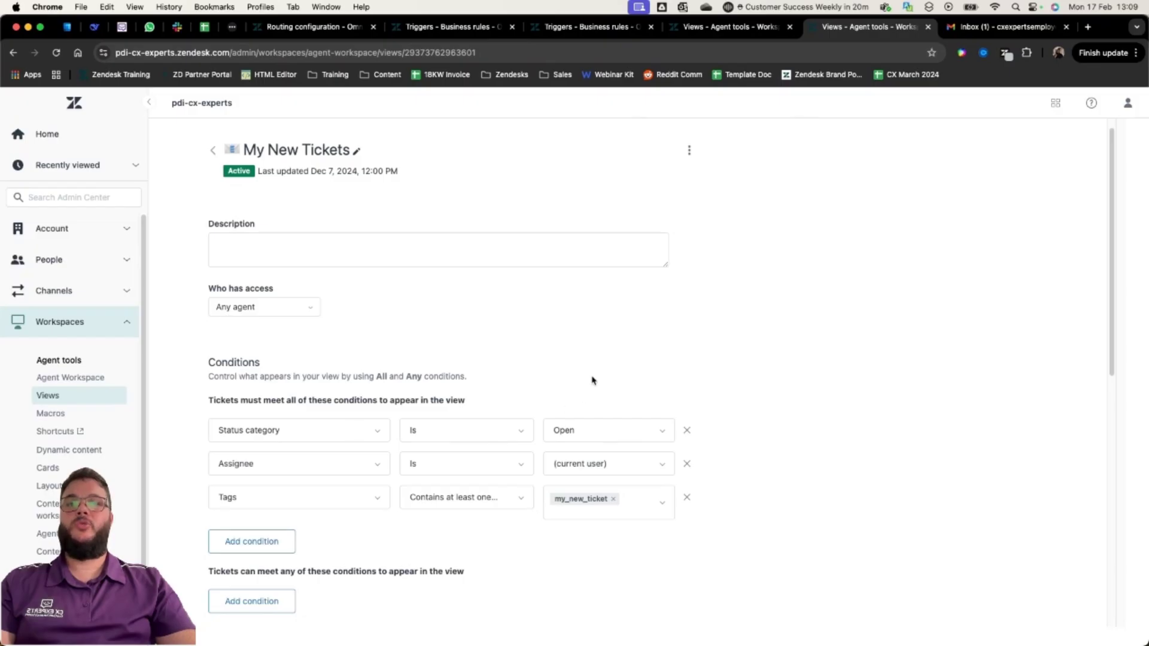